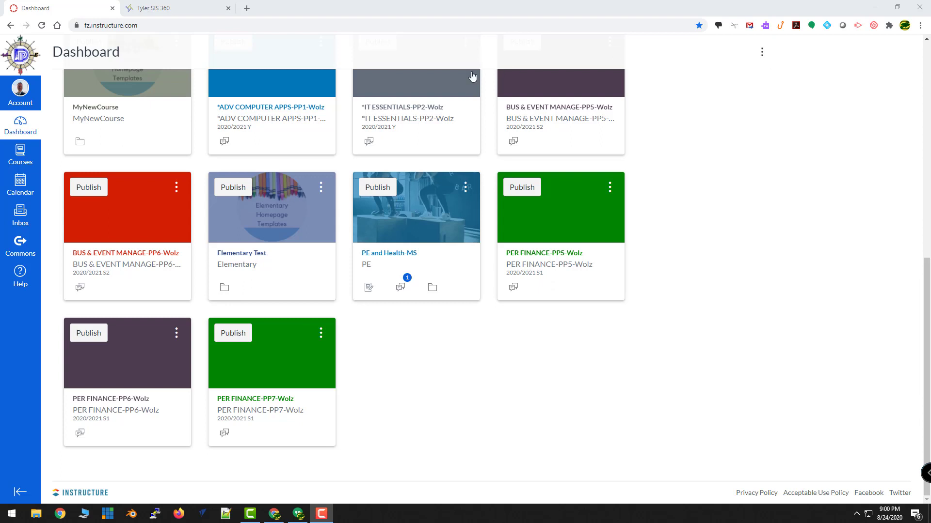
- In Tyler SIS 360, open grading for the P7 PER FINANCE class to show its roster grid
click(193, 5)
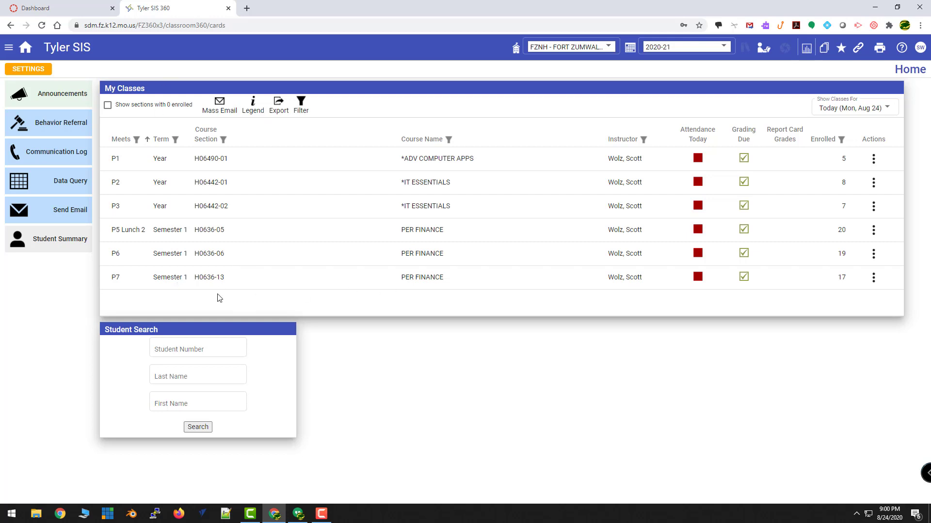
drag(106, 279, 608, 285)
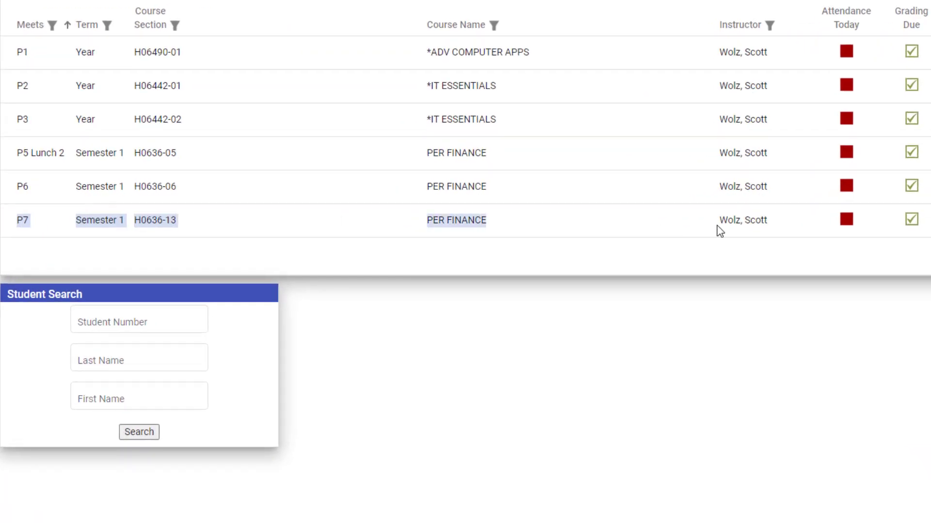
drag(720, 231, 915, 230)
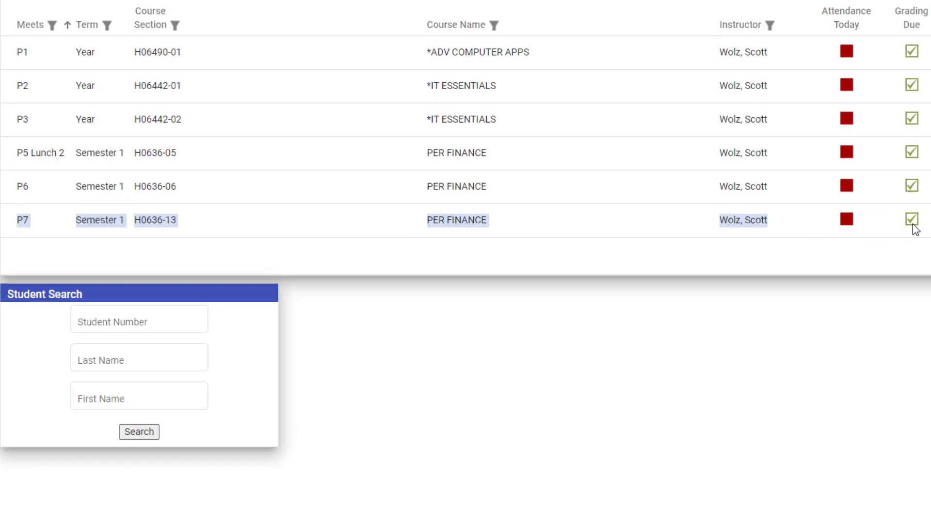
click(913, 228)
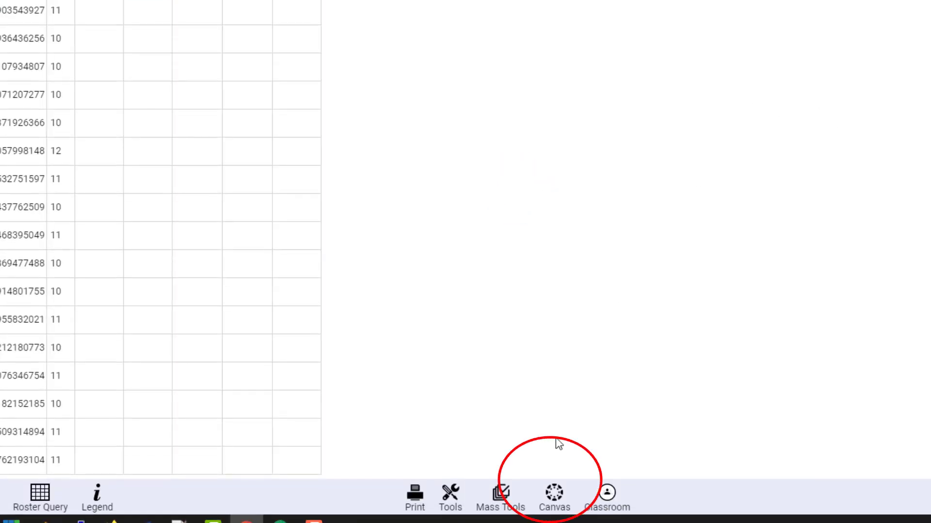
- Link the P7 class to the Canvas course PER FINANCE-PP7-Wolz from the Canvas course list
click(561, 503)
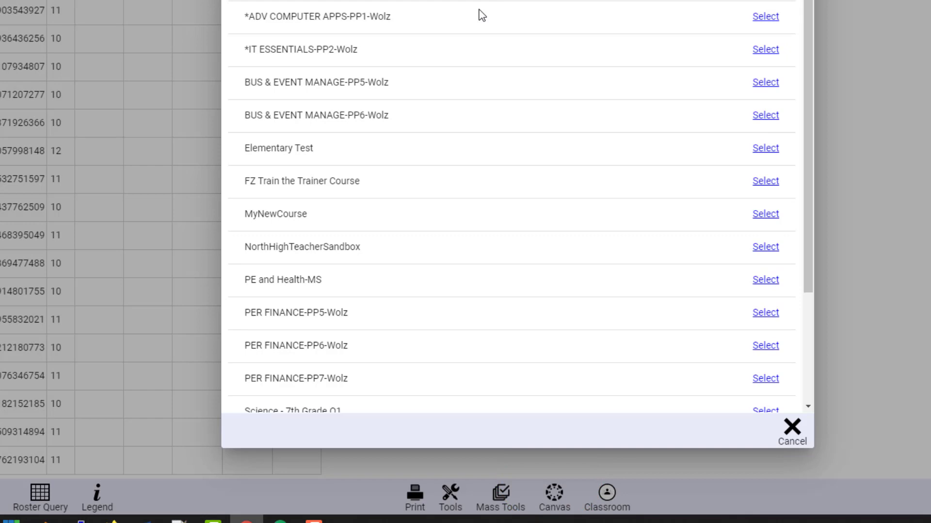
scroll(473, 39, down, 3)
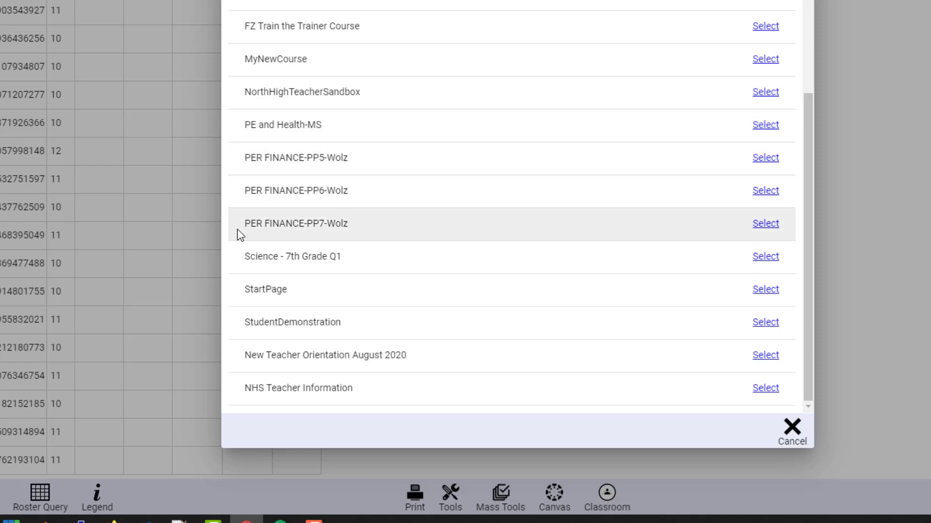
drag(240, 230, 485, 232)
click(770, 231)
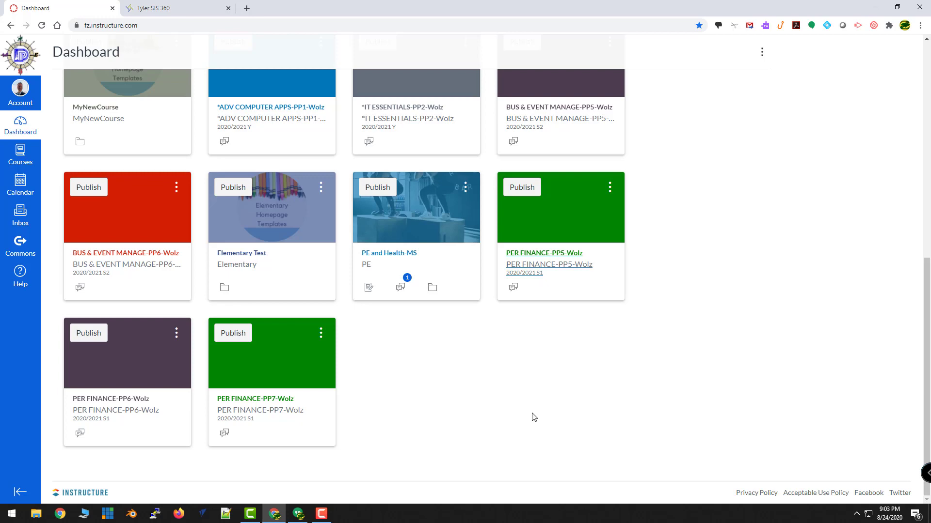
- Open the PER FINANCE-PP5-Wolz section page via course Settings (22 enrollments, SIS ID 2020~290597)
click(550, 263)
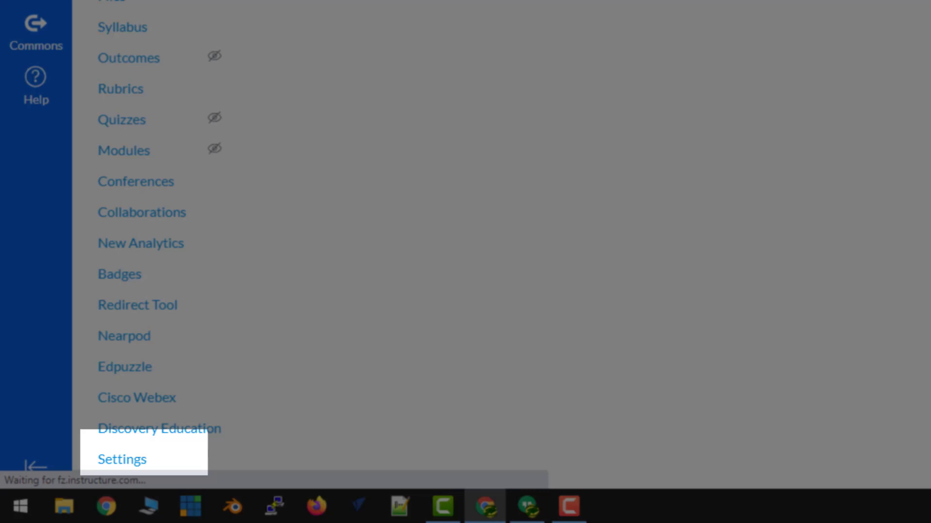
click(128, 458)
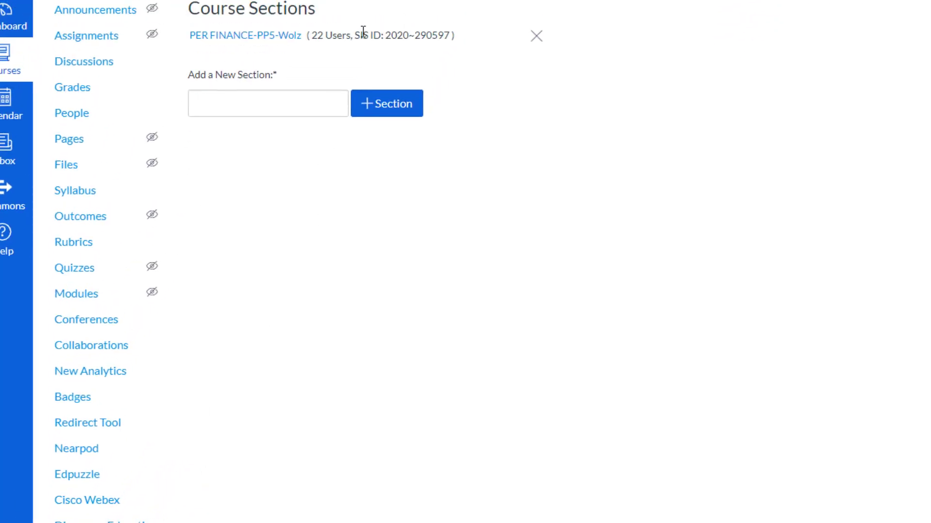
drag(381, 35, 455, 33)
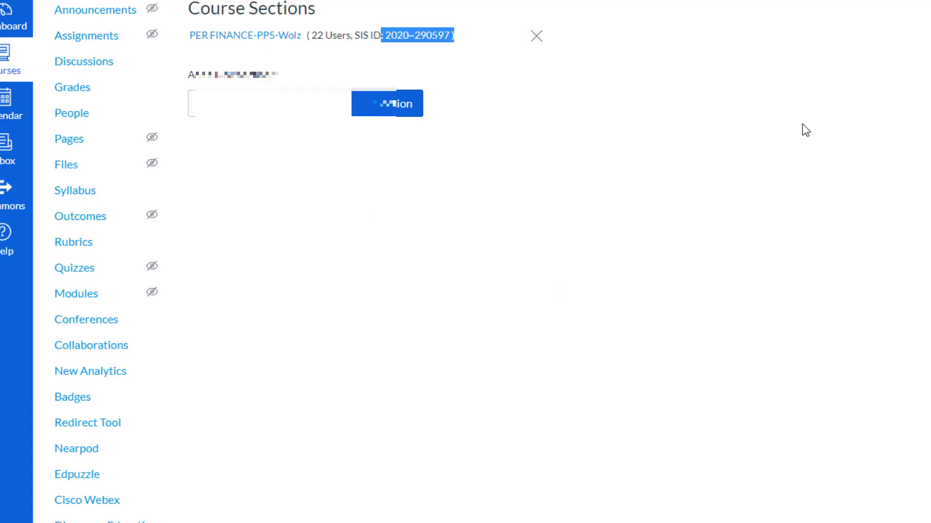
click(222, 36)
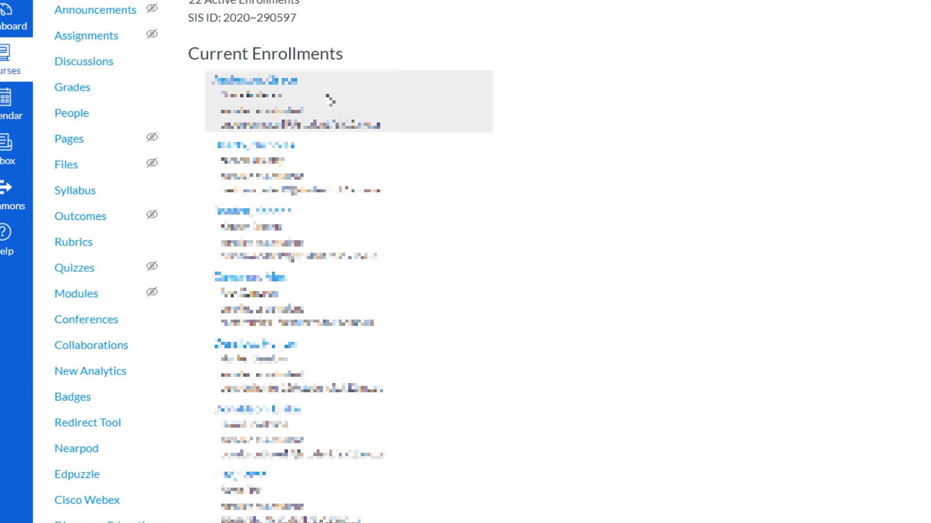
scroll(83, 520, down, 1)
scroll(90, 279, down, 7)
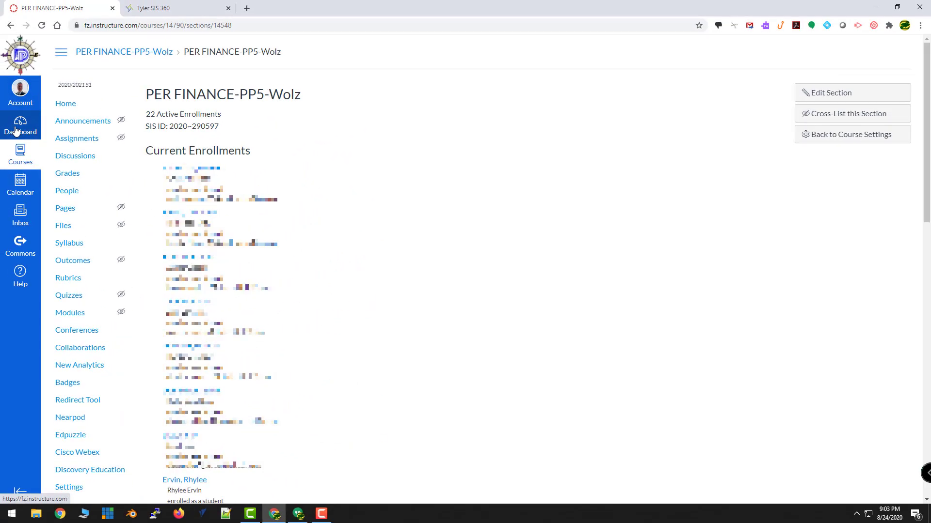
- From the Dashboard, open PER FINANCE-PP6-Wolz's section page (20 enrollments, SIS ID 2020~290598)
click(15, 130)
scroll(200, 406, down, 6)
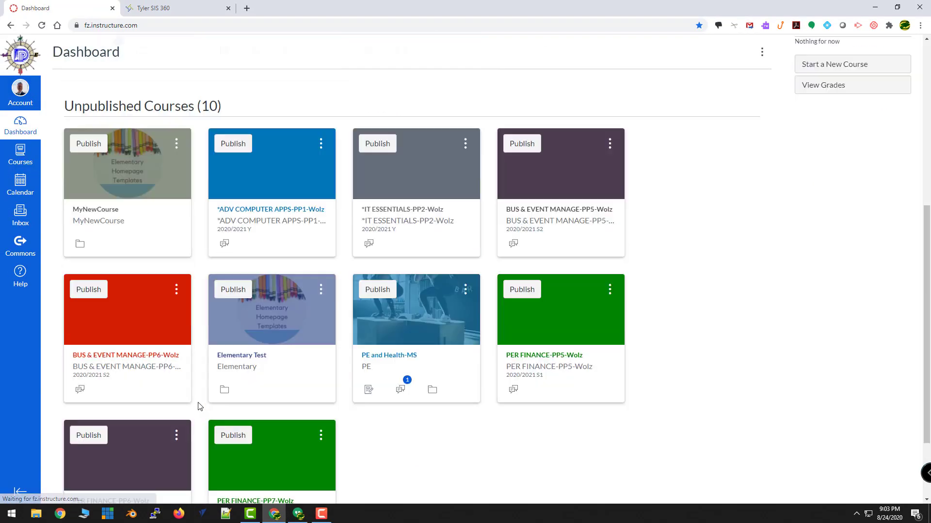
scroll(199, 407, down, 3)
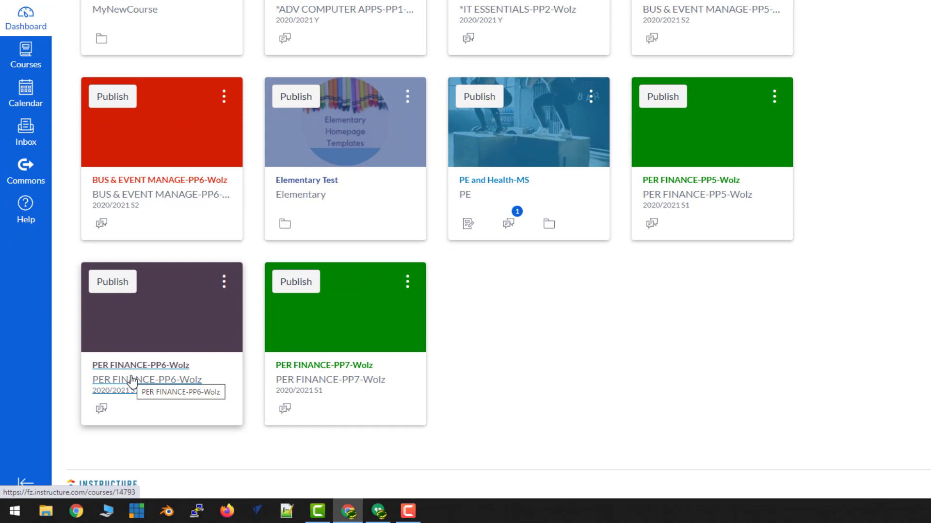
click(103, 411)
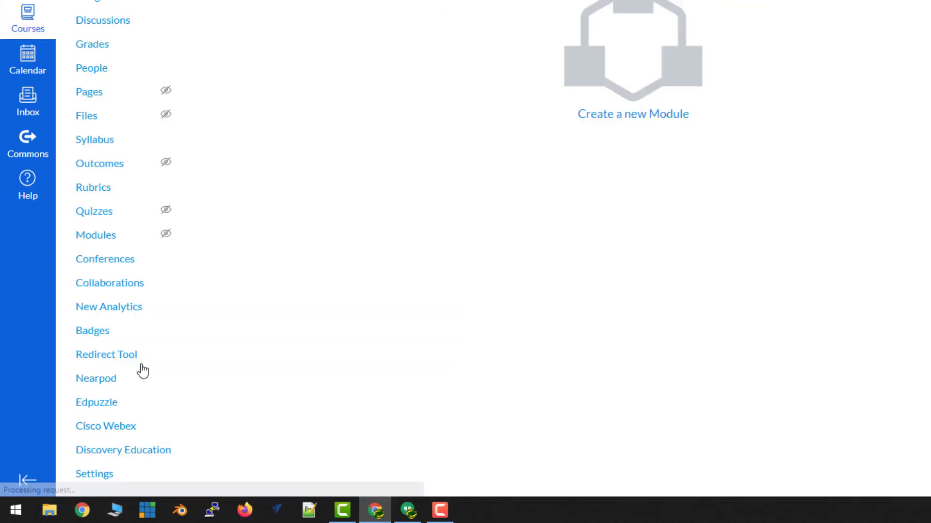
click(95, 474)
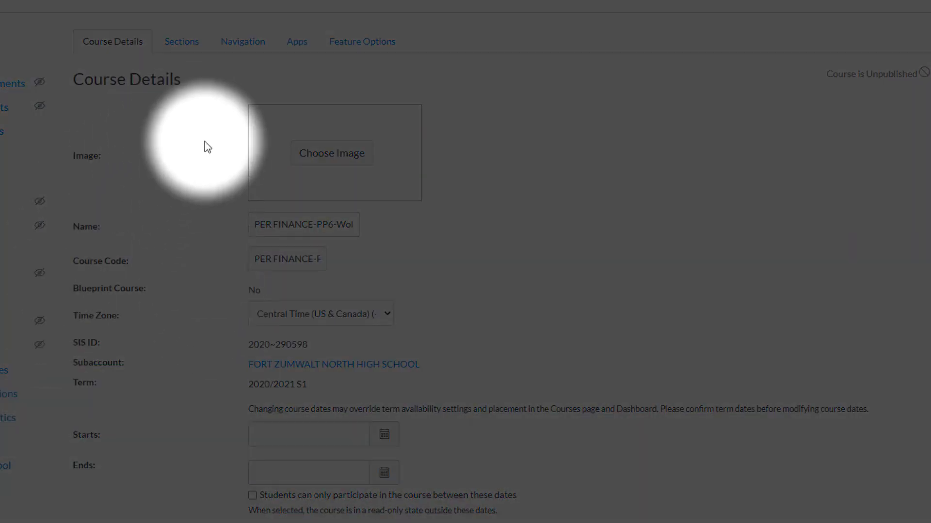
click(180, 49)
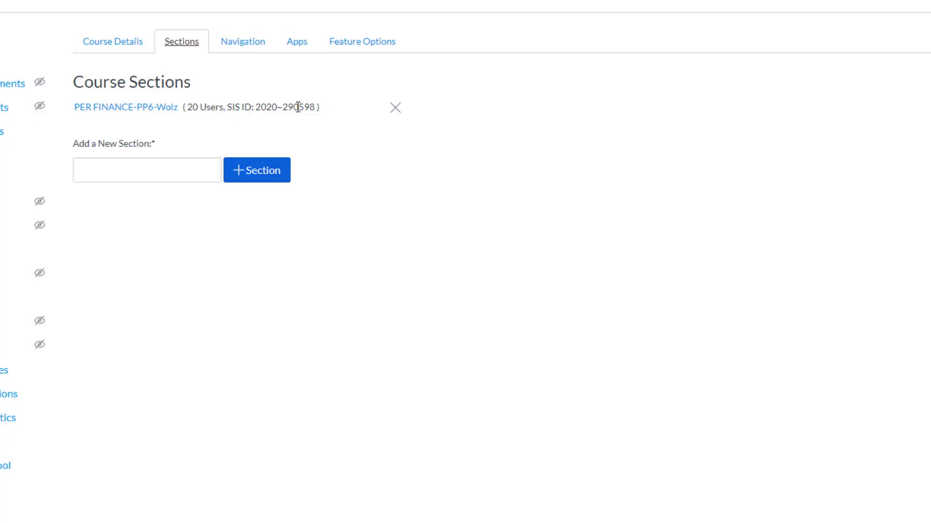
drag(297, 105, 317, 104)
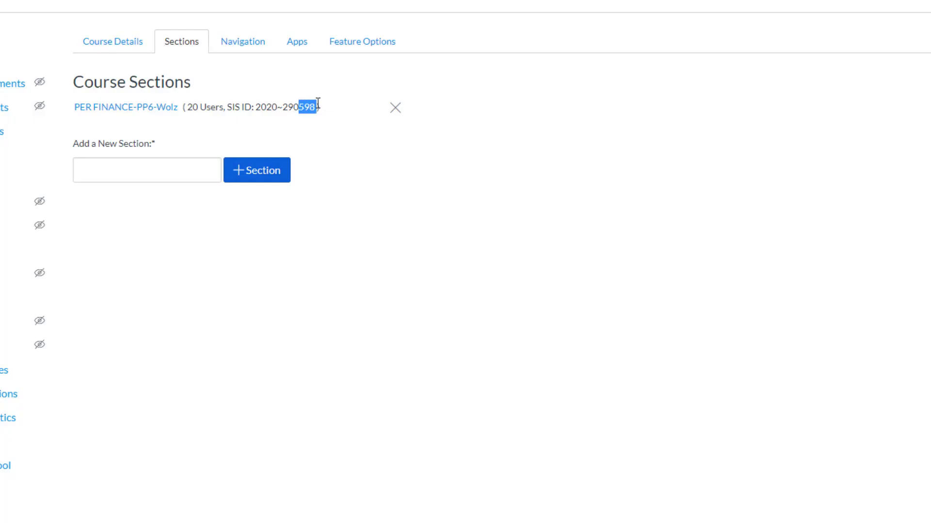
click(148, 110)
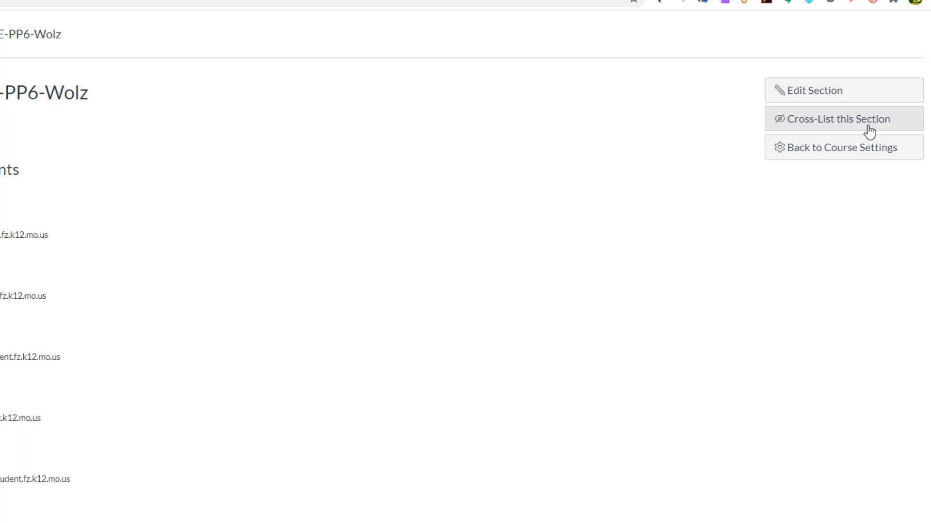
- Cross-list the PP6-Wolz section into PER FINANCE-PP5-Wolz, found by searching 'per'
click(869, 131)
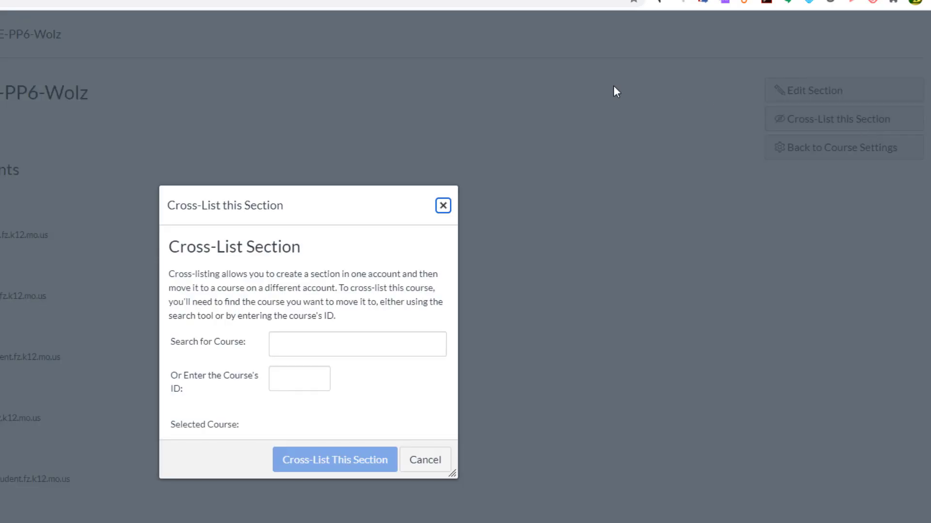
click(292, 349)
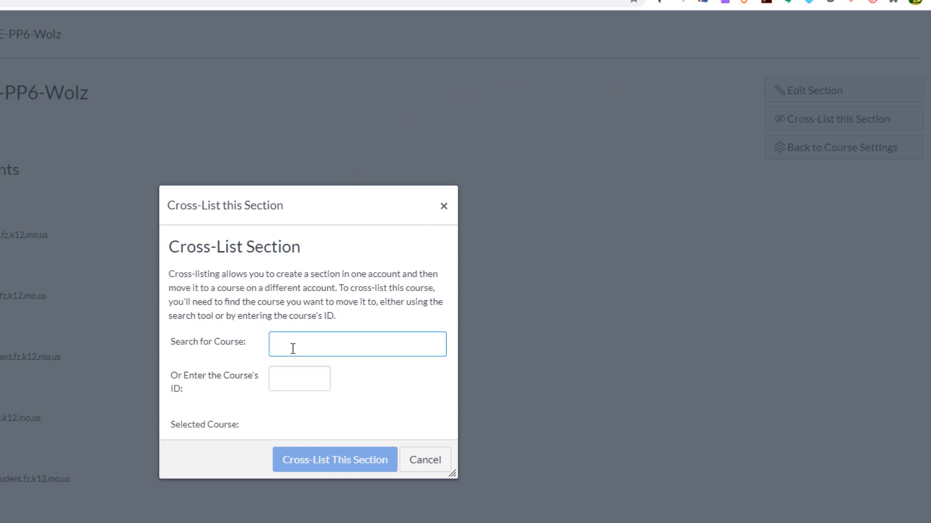
text(per)
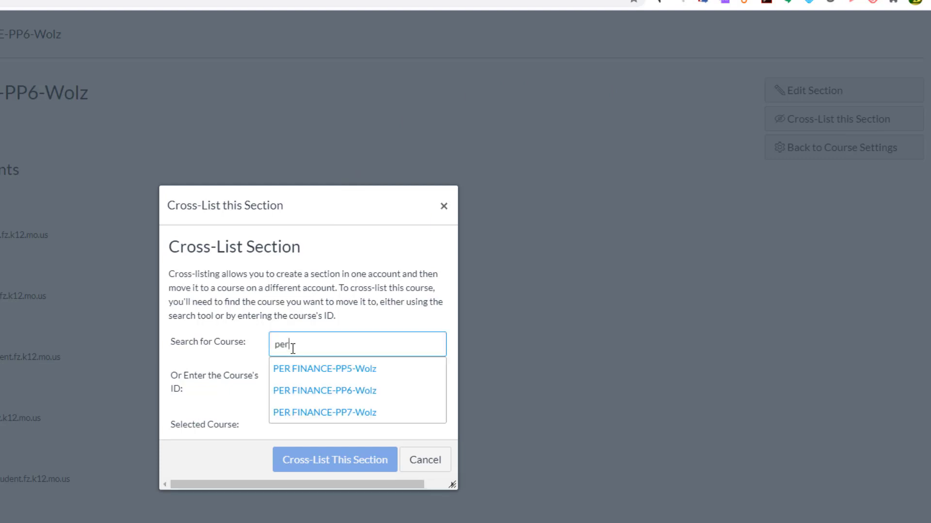
click(339, 369)
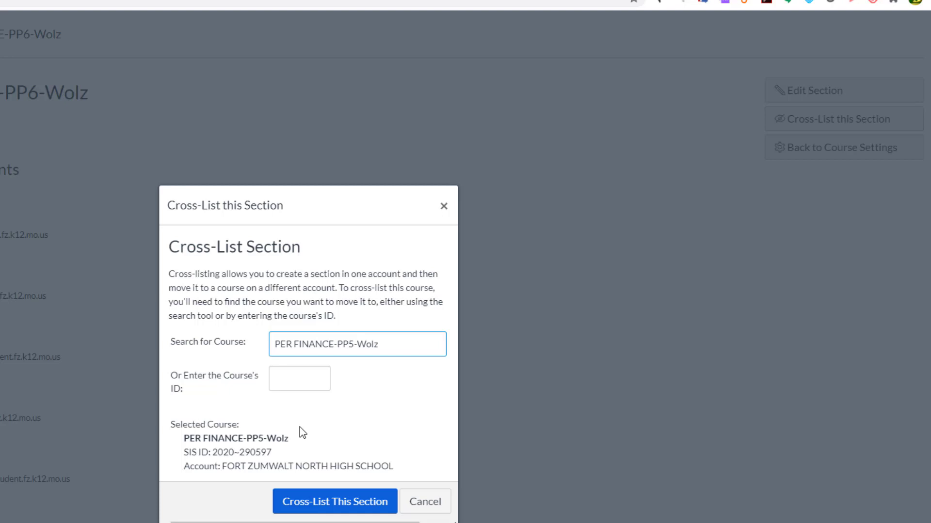
drag(278, 453, 250, 454)
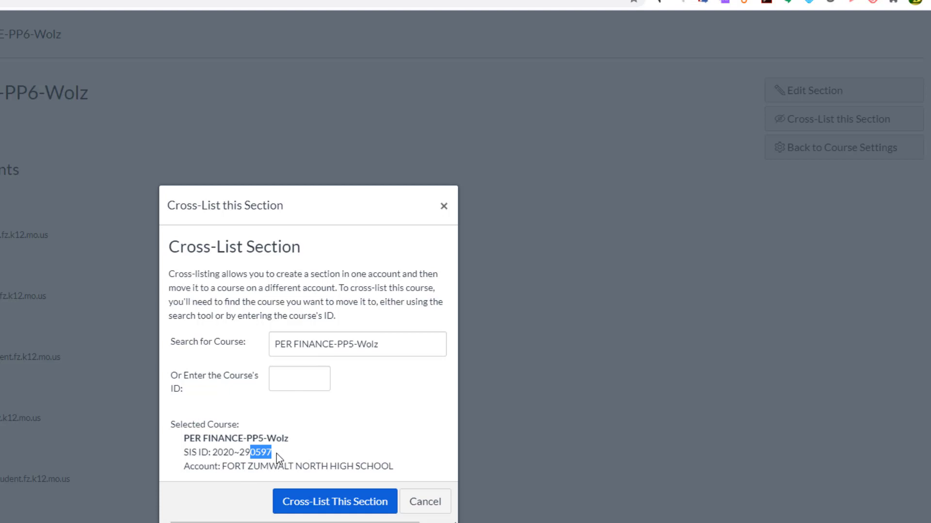
drag(276, 458, 254, 456)
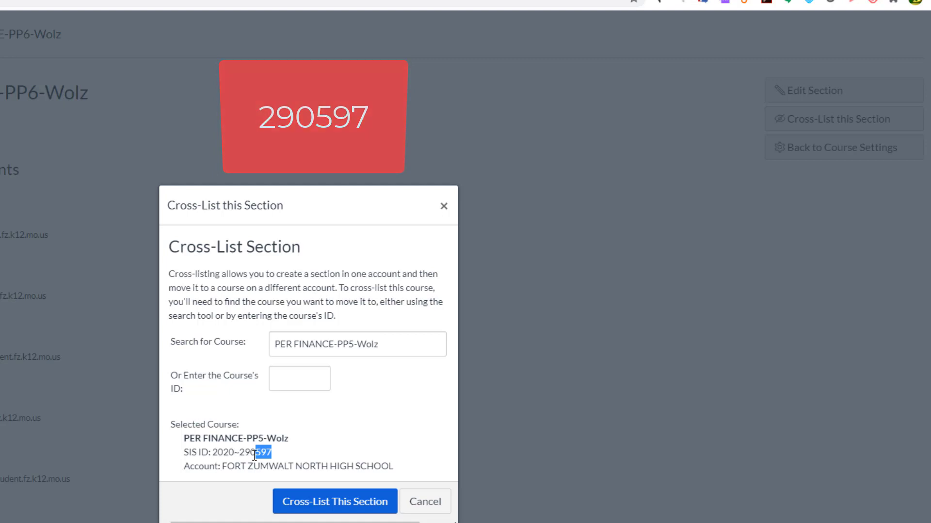
click(357, 508)
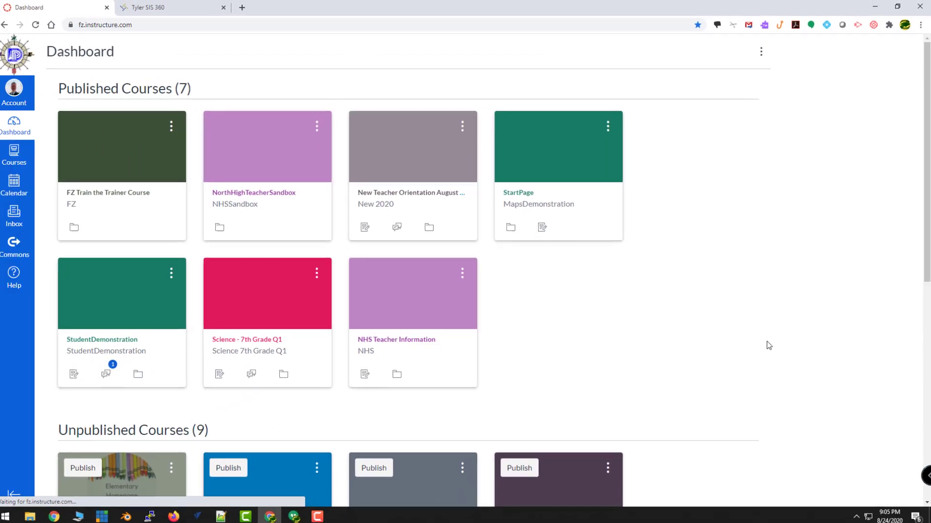
- Scroll the Dashboard to the unpublished PER FINANCE-PP5-Wolz and PP7-Wolz cards, with no PP6 card left
scroll(749, 347, down, 4)
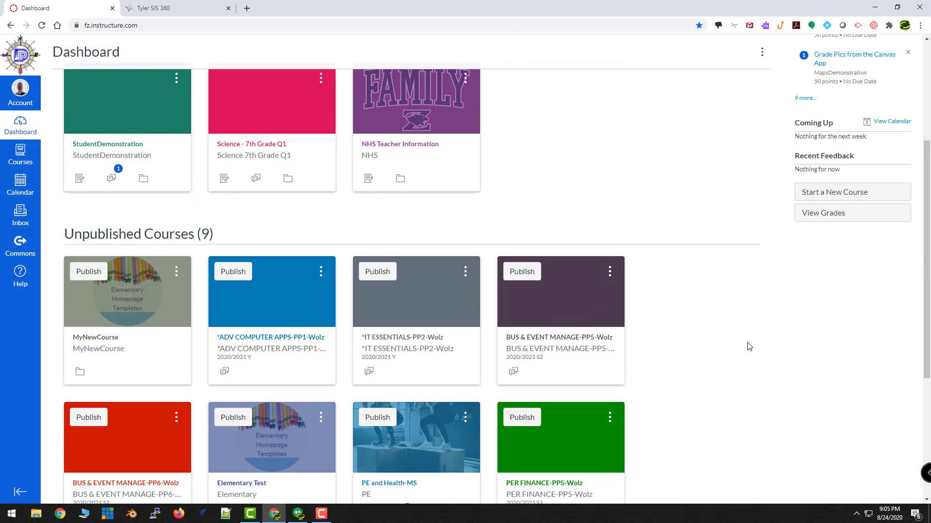
scroll(748, 347, down, 5)
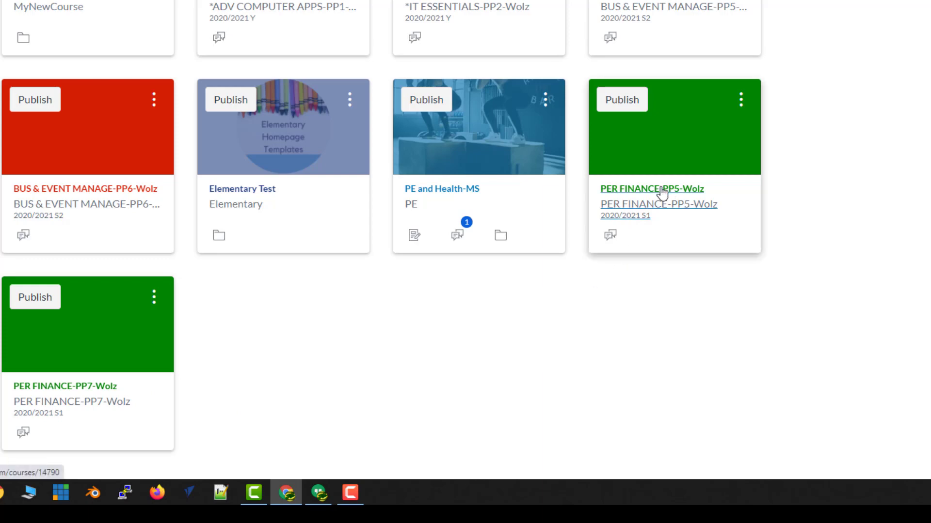
- In PER FINANCE-PP5-Wolz's sections, view the PP5-Wolz (22 users) and PP6-Wolz (20 users) enrollments
click(662, 193)
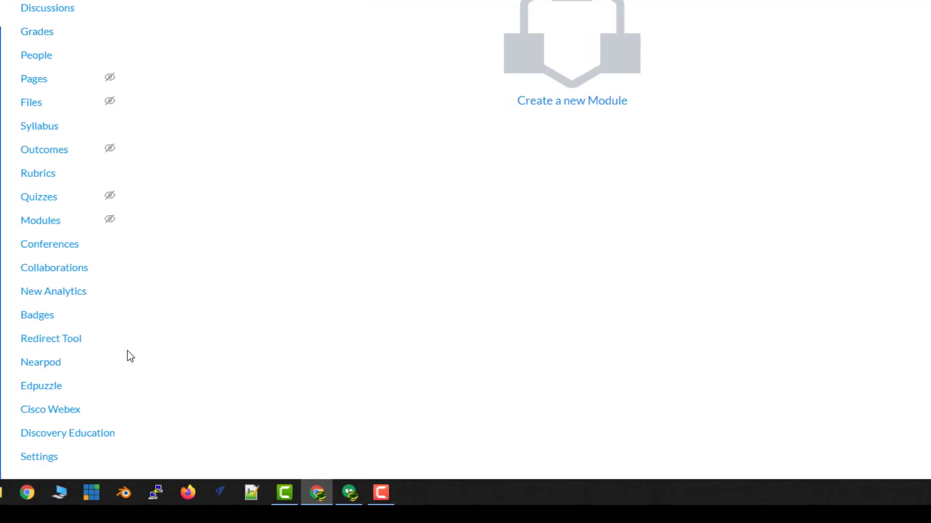
click(39, 457)
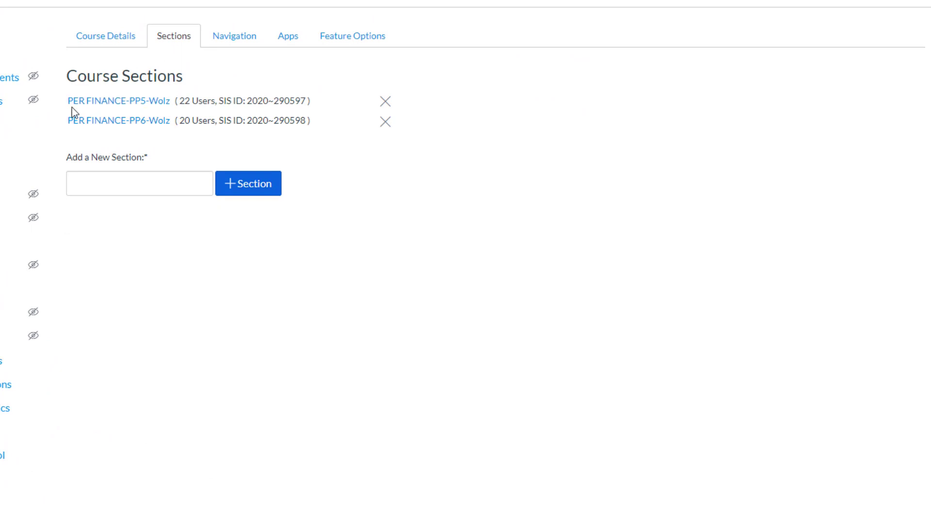
click(143, 102)
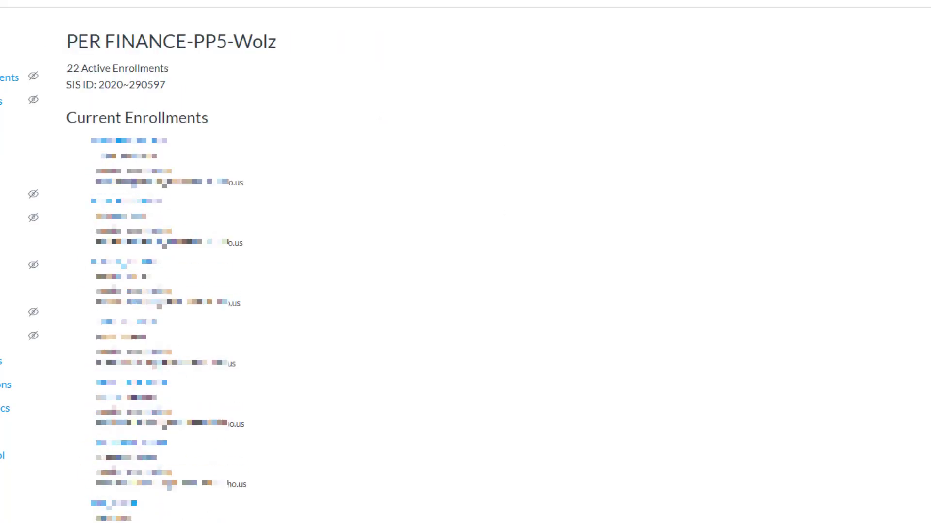
key(alt+Left)
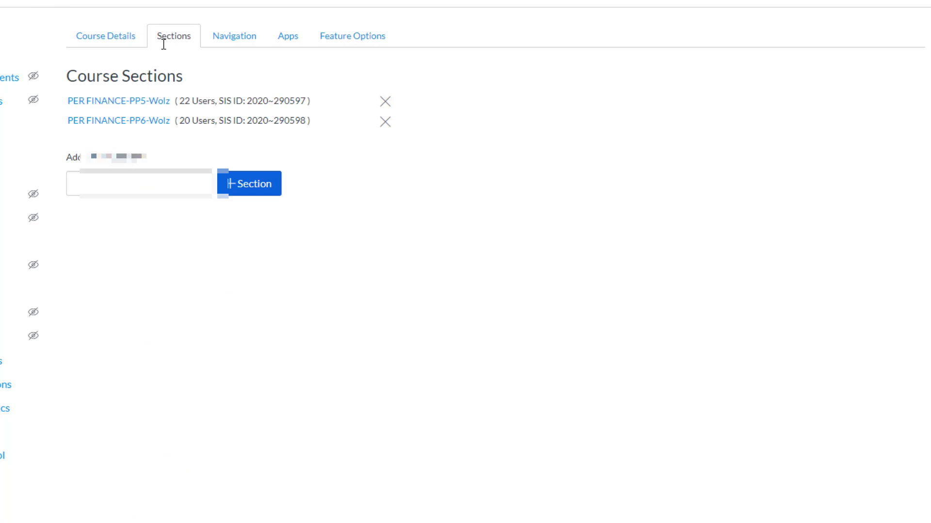
click(136, 122)
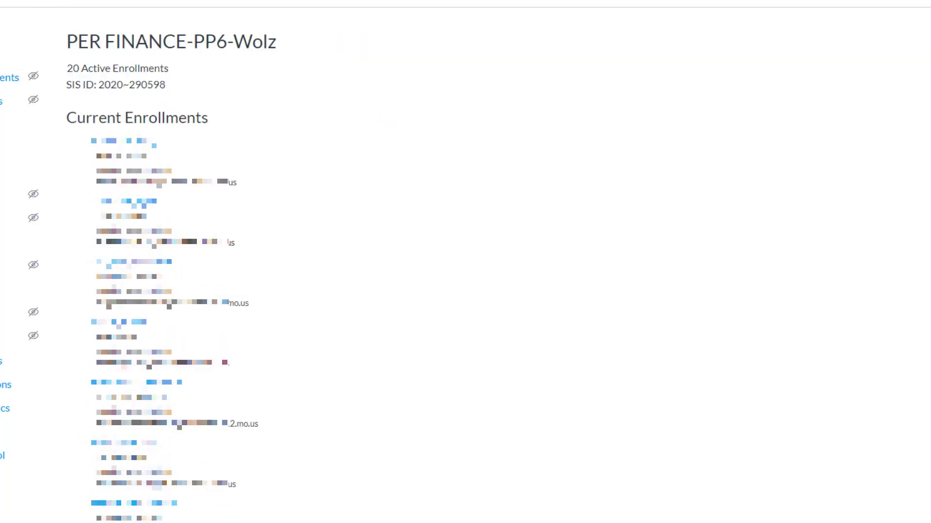
key(alt+Left)
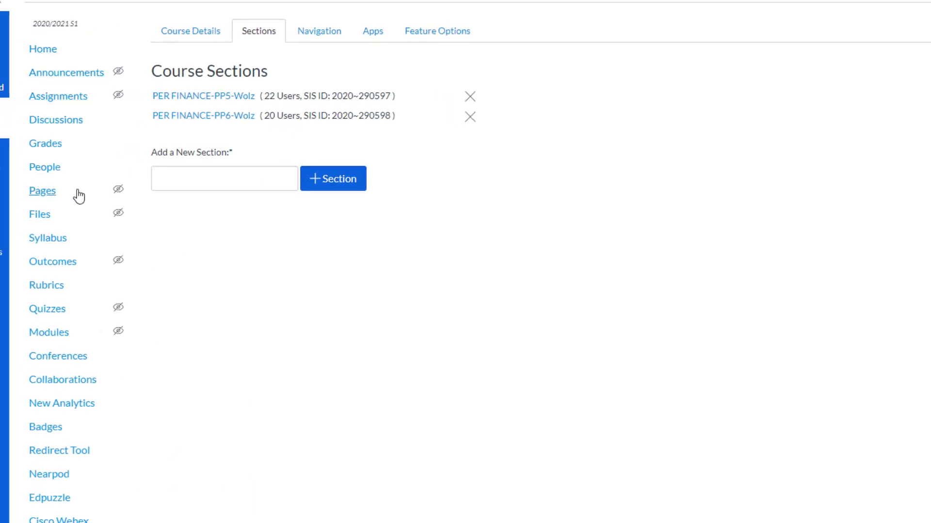
- Start a new assignment named 'test assignment' in the PER FINANCE-PP5-Wolz course
click(69, 103)
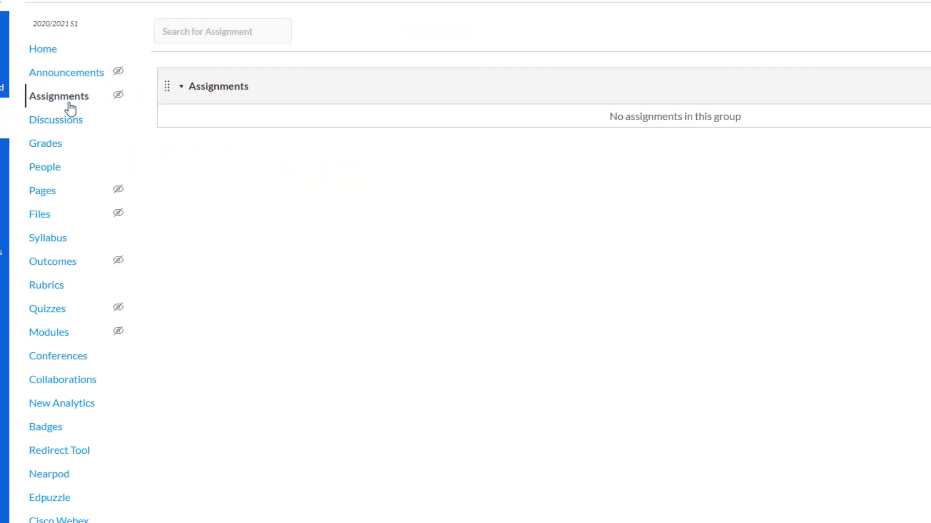
click(896, 70)
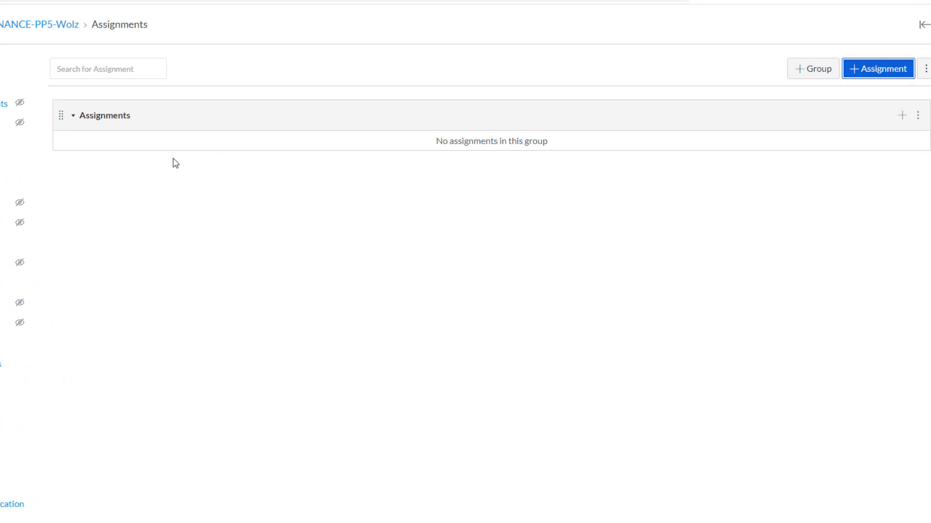
click(177, 104)
text(test assignment)
scroll(177, 105, down, 12)
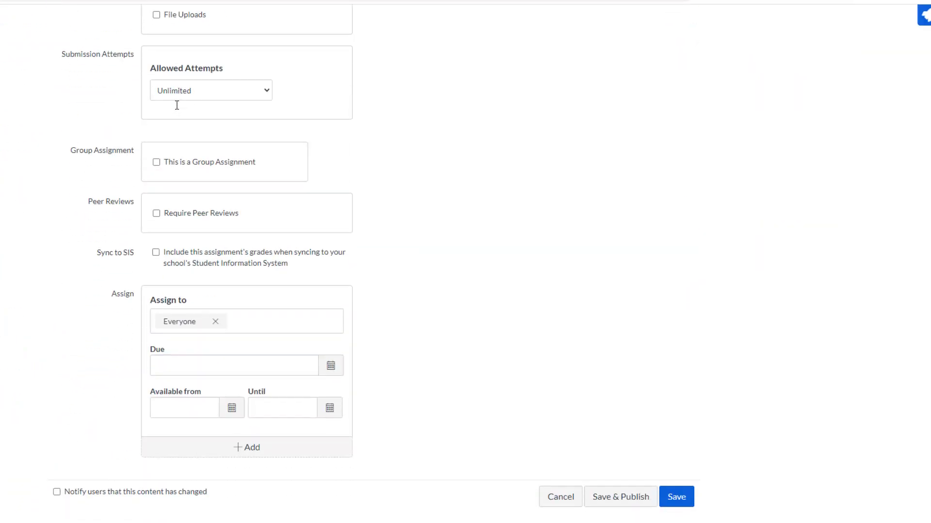
- Assign it to the PER FINANCE-PP5-Wolz and PER FINANCE-PP6-Wolz sections, then dismiss the suggestions list
click(276, 323)
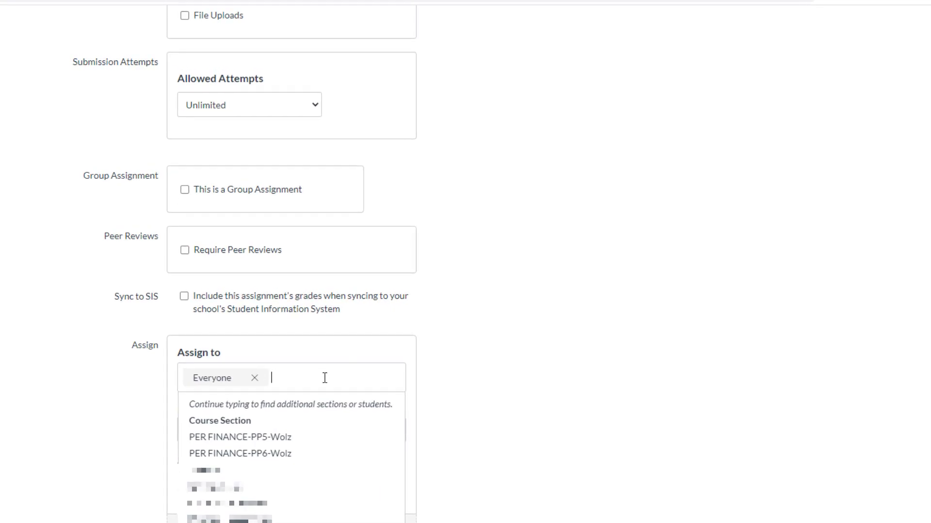
click(287, 441)
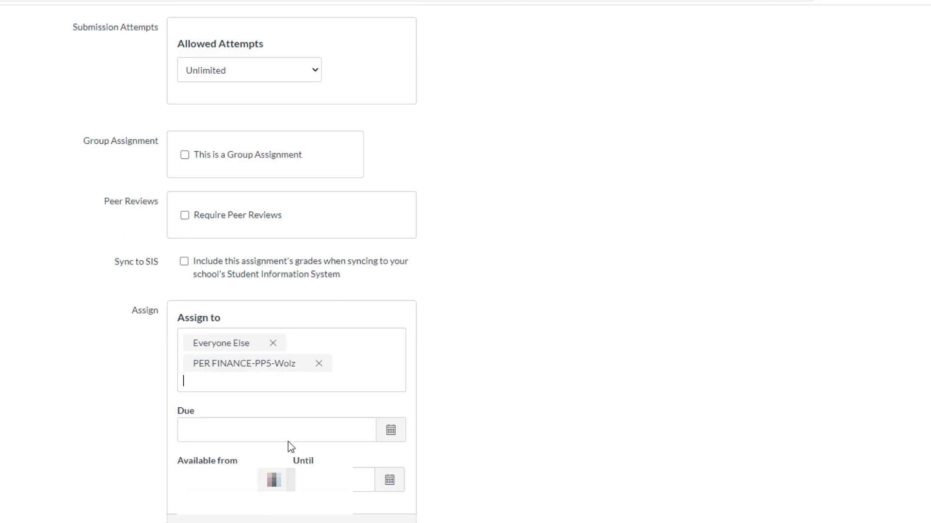
click(342, 386)
click(269, 437)
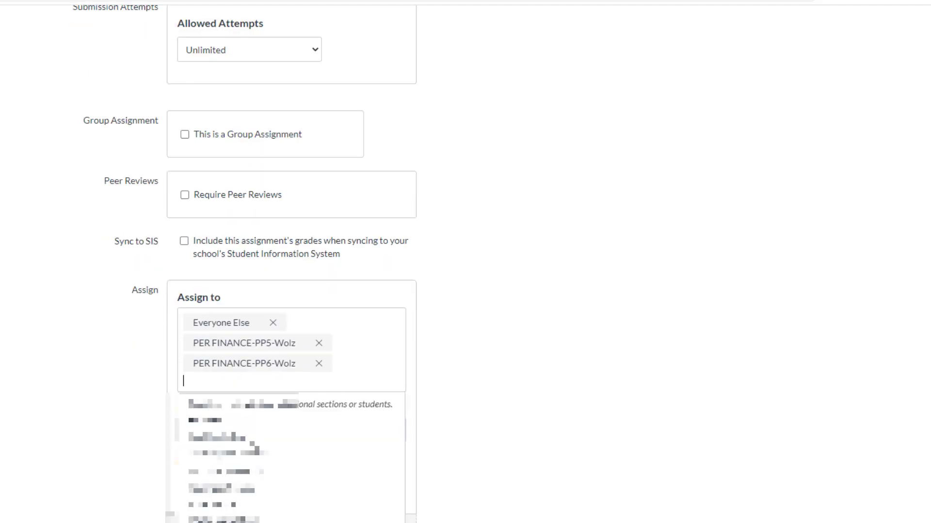
click(382, 370)
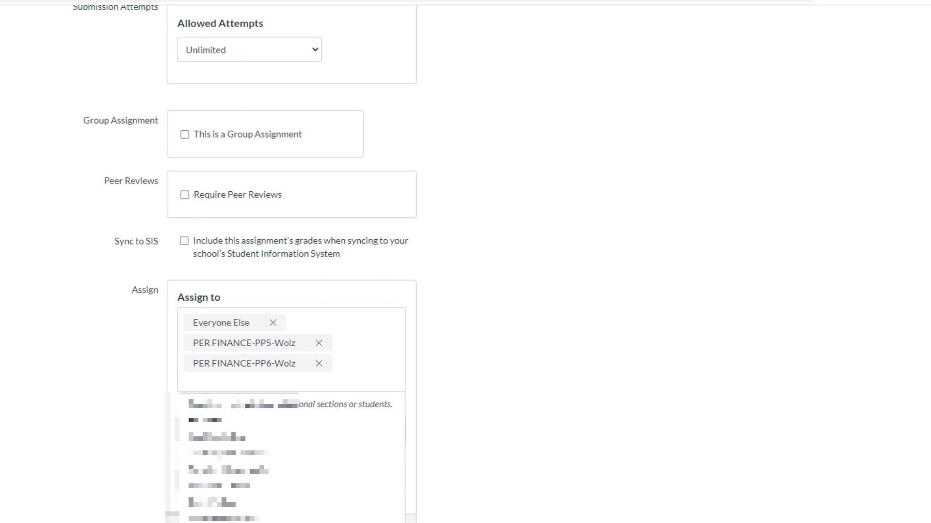
key(Escape)
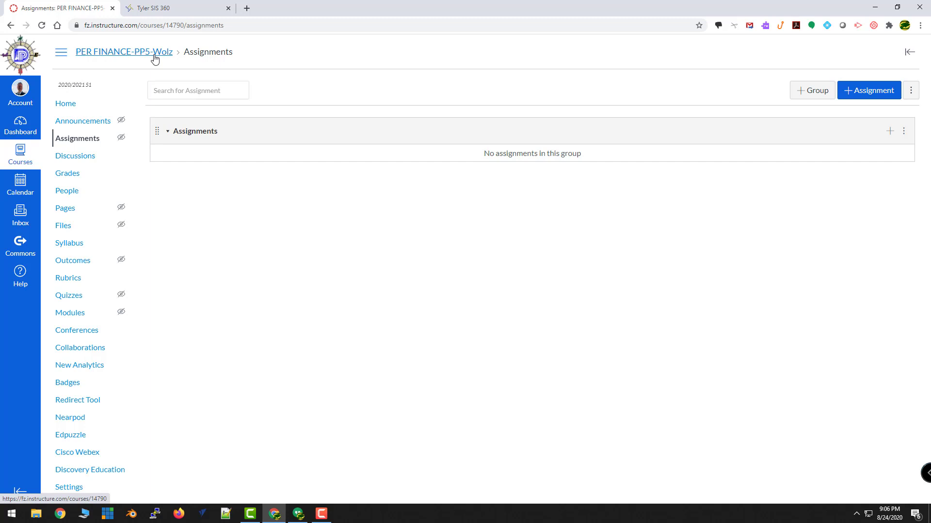
- Check the PP5 section SIS ID in Settings, then open the PER FINANCE-PP7-Wolz course from the Dashboard
click(68, 487)
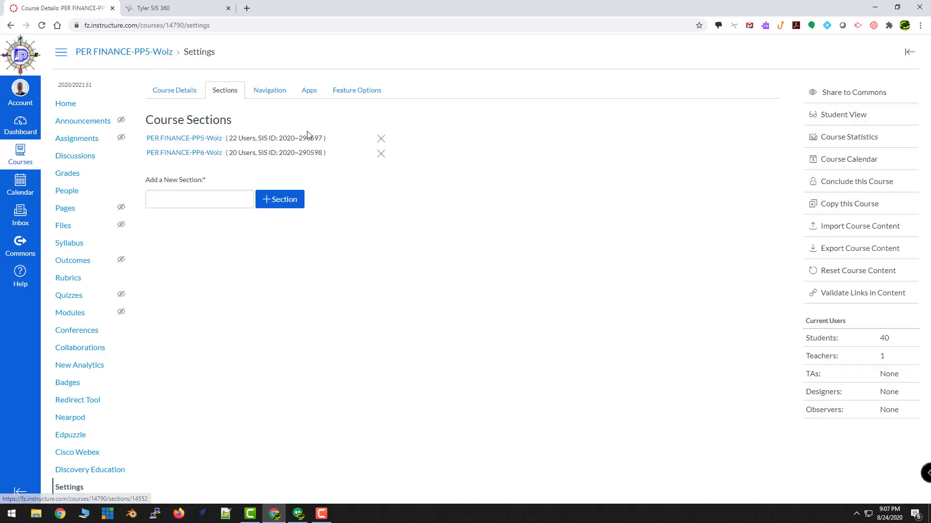
drag(306, 138, 324, 138)
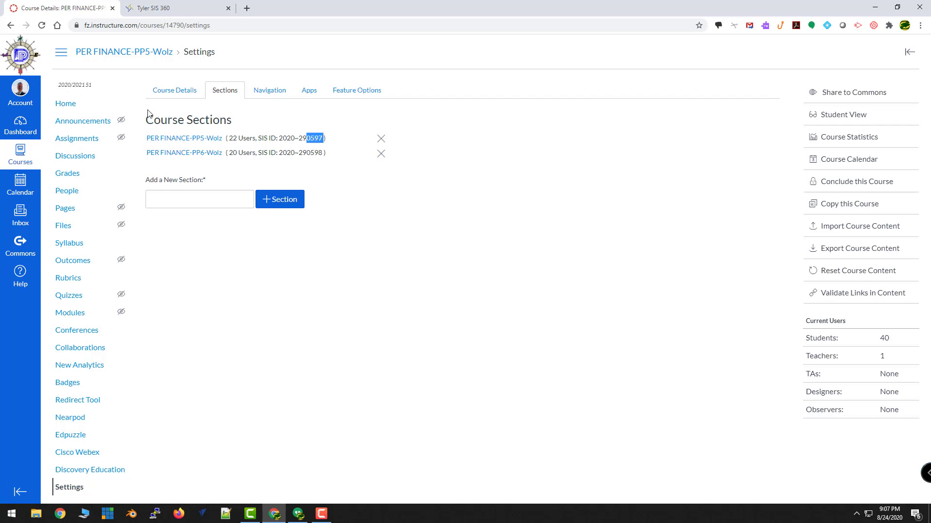
click(20, 125)
scroll(633, 326, down, 9)
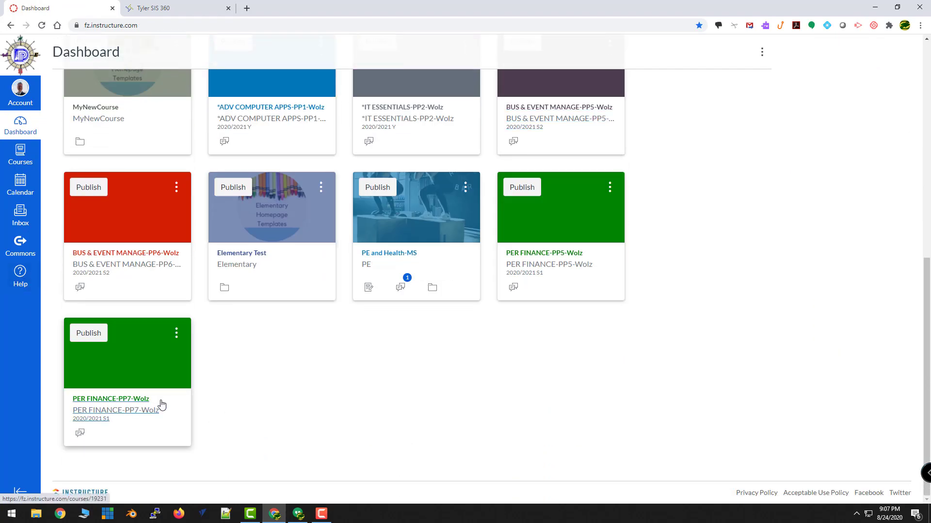
click(112, 399)
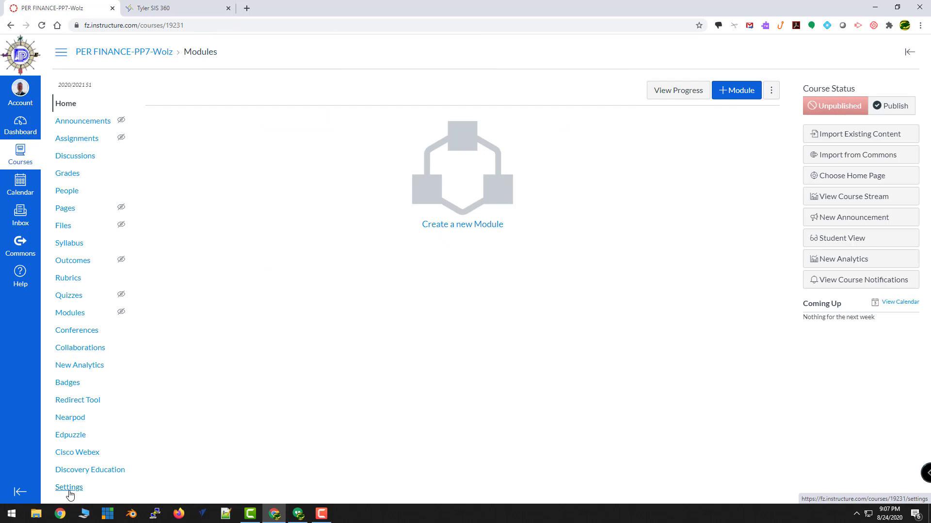
- Open the PER FINANCE-PP7-Wolz section page via Settings > Sections (18 enrollments, SIS ID 2020~314563)
click(70, 489)
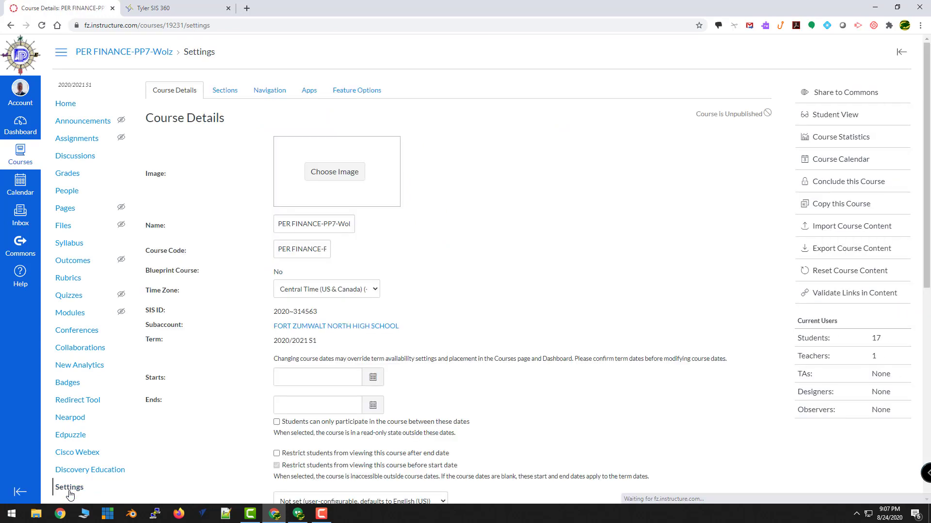
click(226, 91)
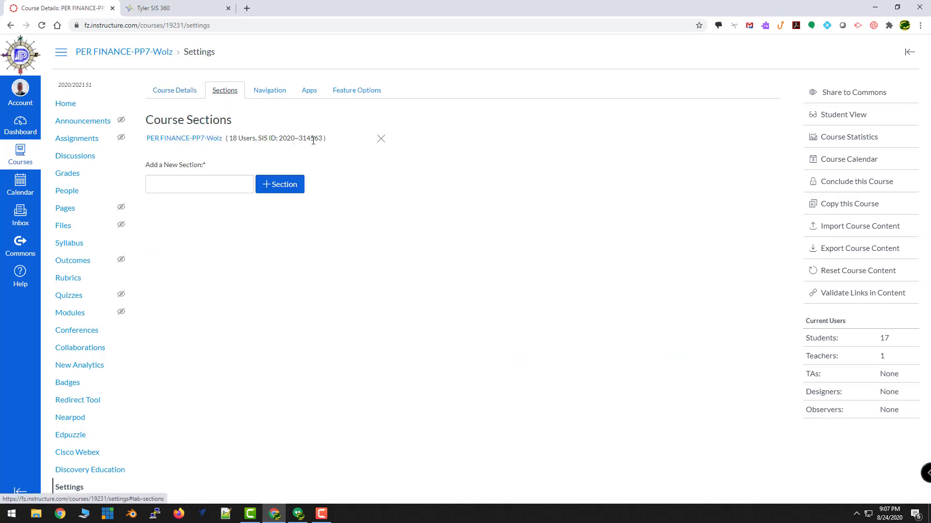
drag(311, 139, 322, 139)
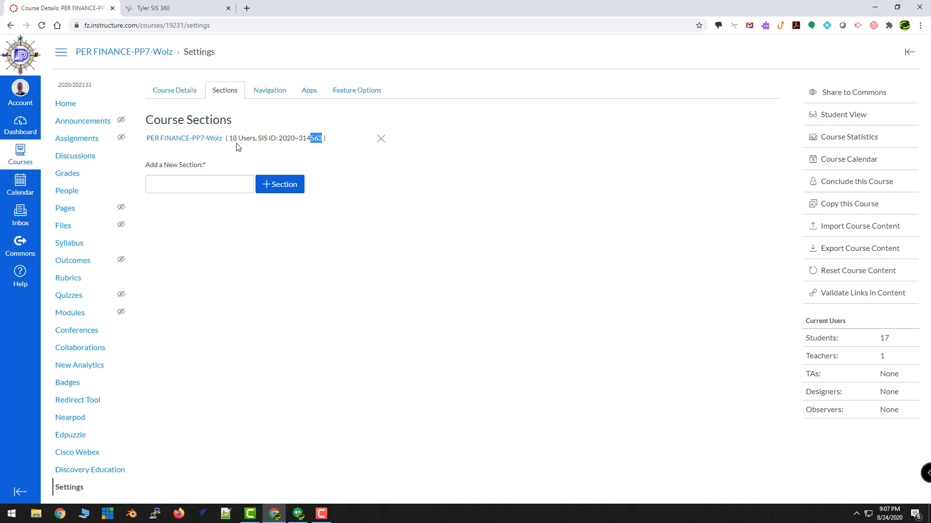
click(178, 139)
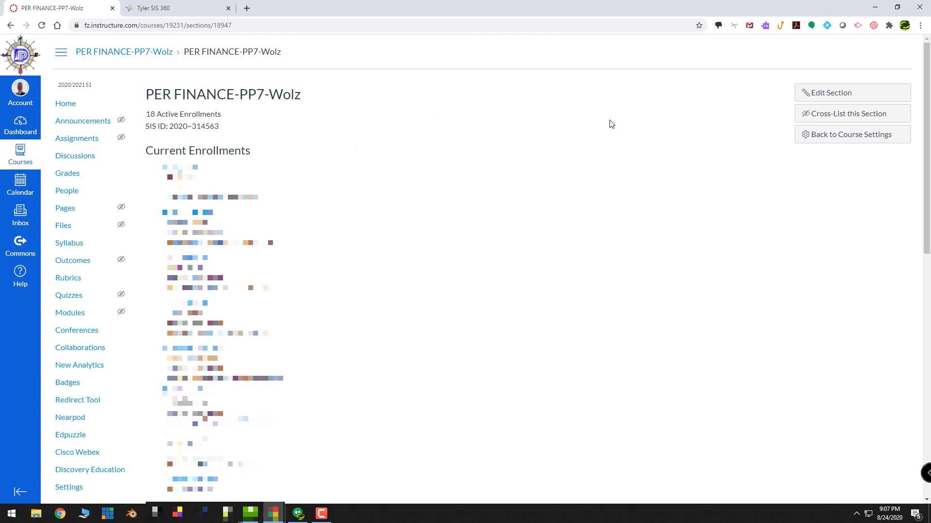
- Cross-list the PER FINANCE-PP7 section into PER FINANCE-PP5, found by searching 'per'
click(848, 115)
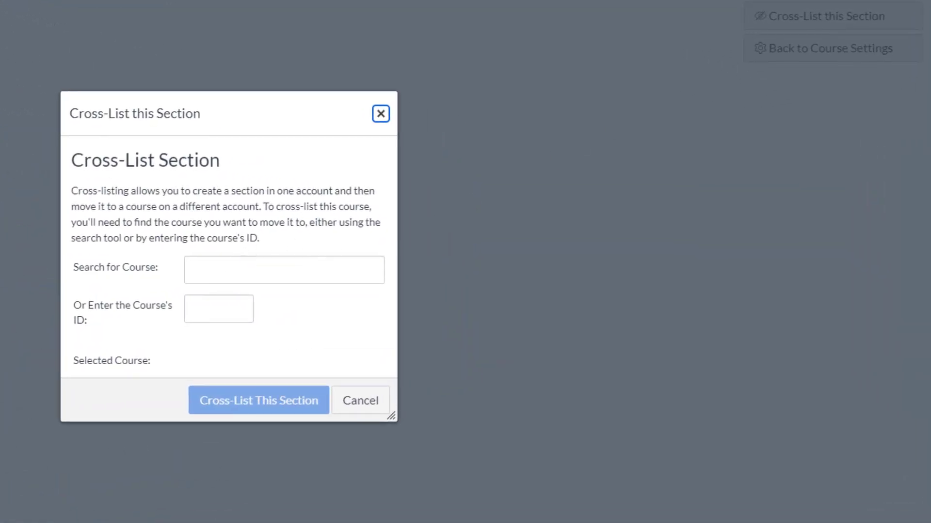
click(242, 263)
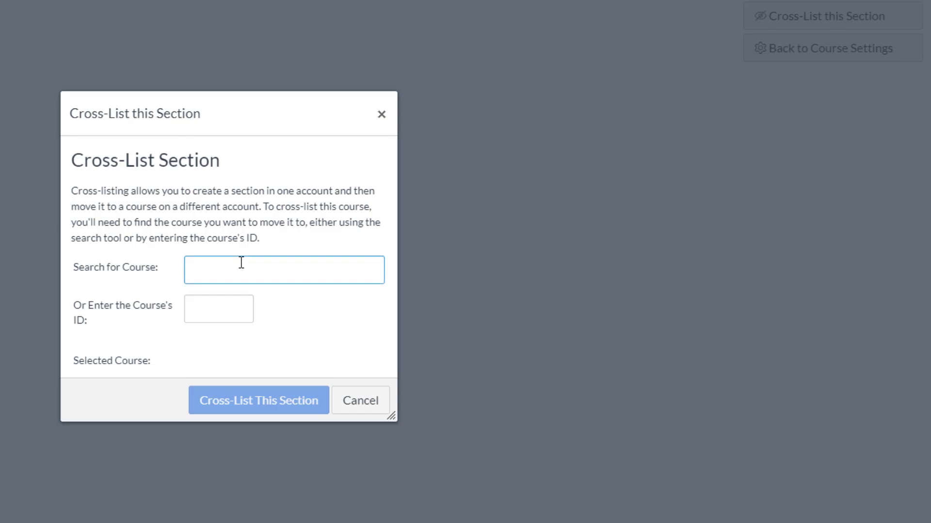
text(per)
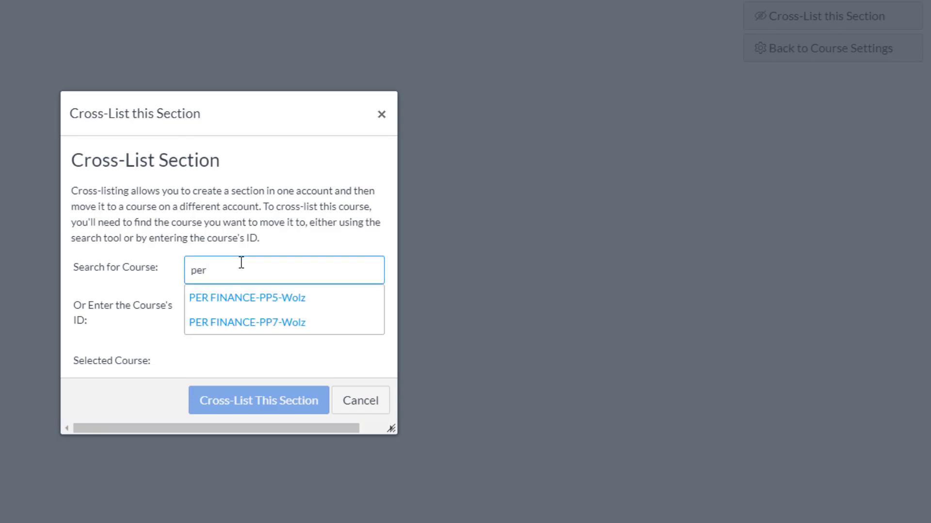
click(222, 300)
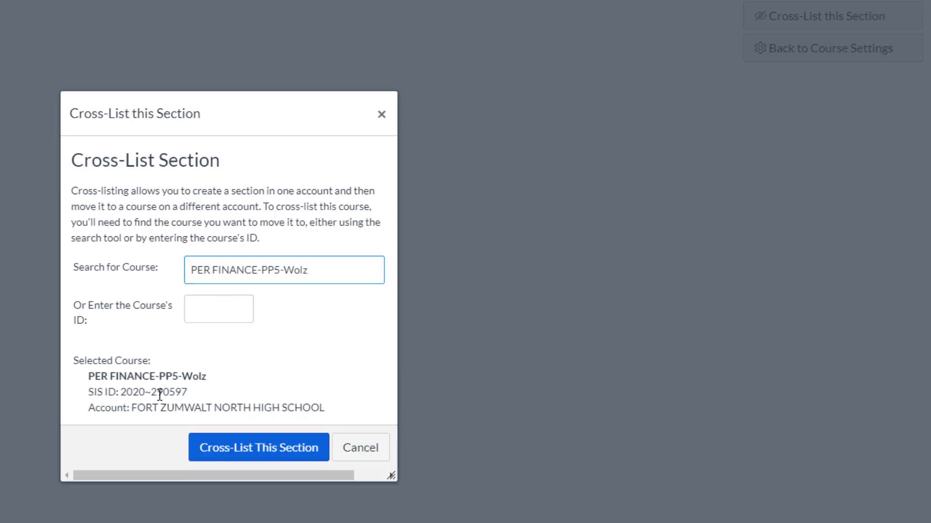
drag(159, 394, 199, 397)
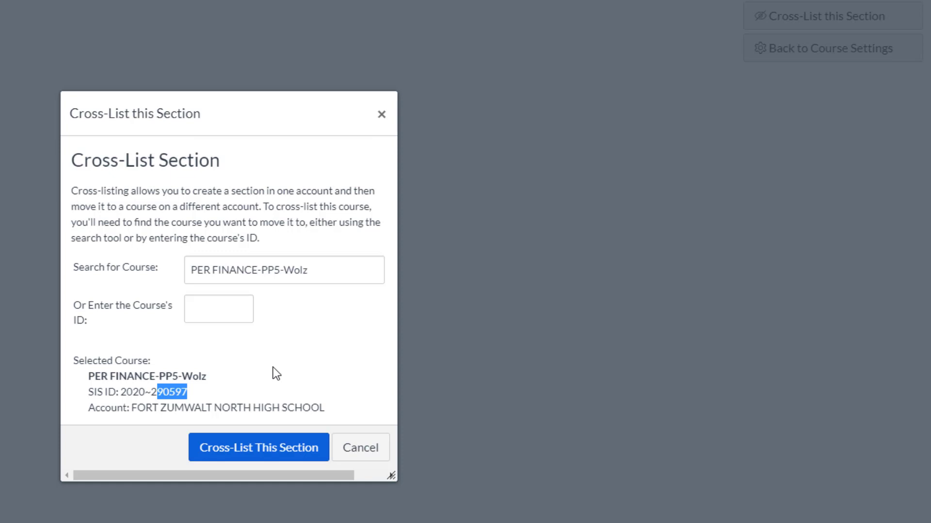
click(261, 448)
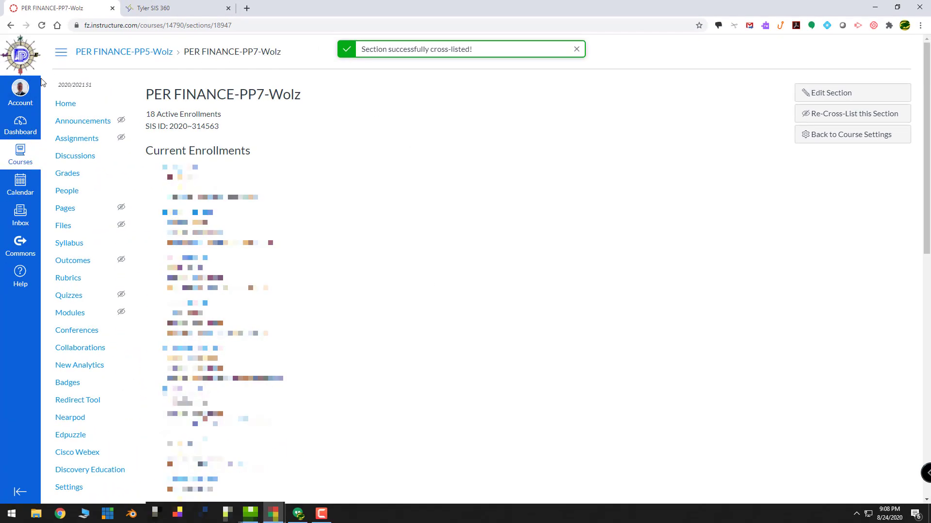
- From the Dashboard, open the PER FINANCE-PP5 course settings to view its PP5, PP6 and PP7 sections
click(21, 128)
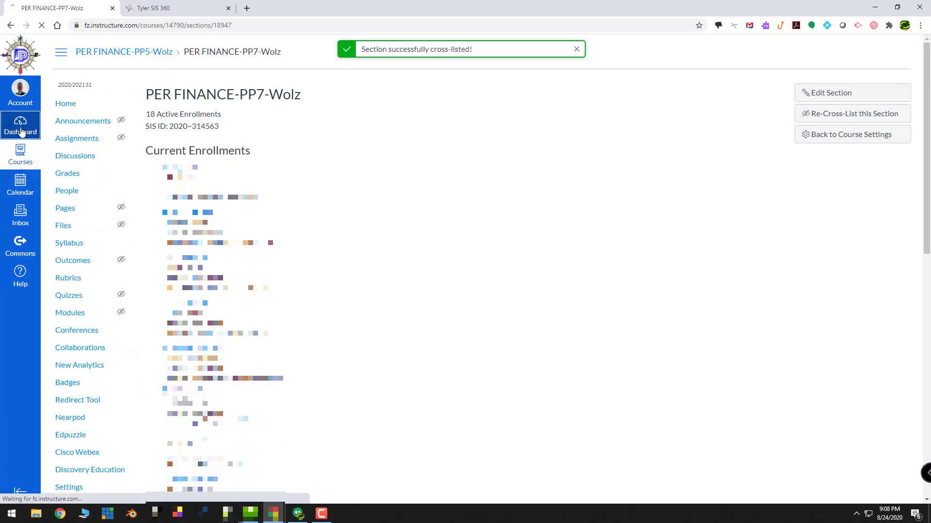
scroll(664, 336, down, 1)
scroll(663, 336, down, 5)
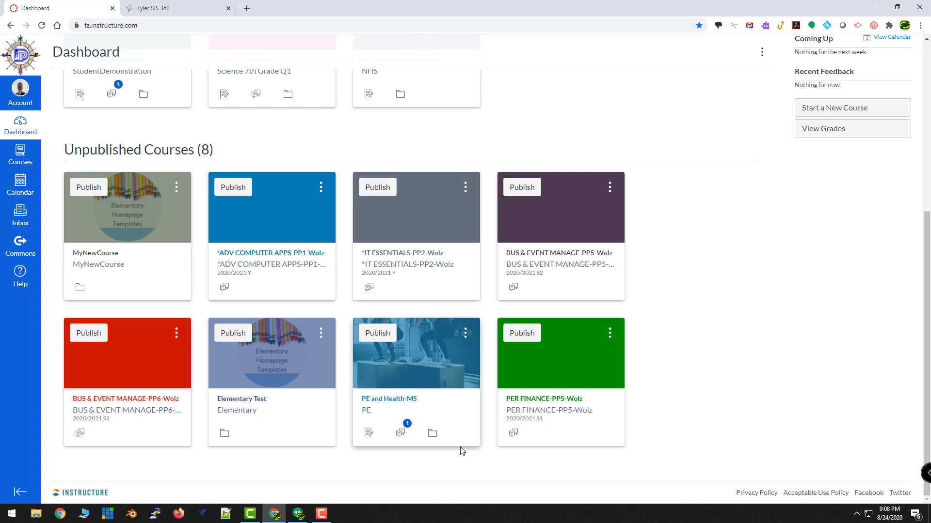
click(562, 411)
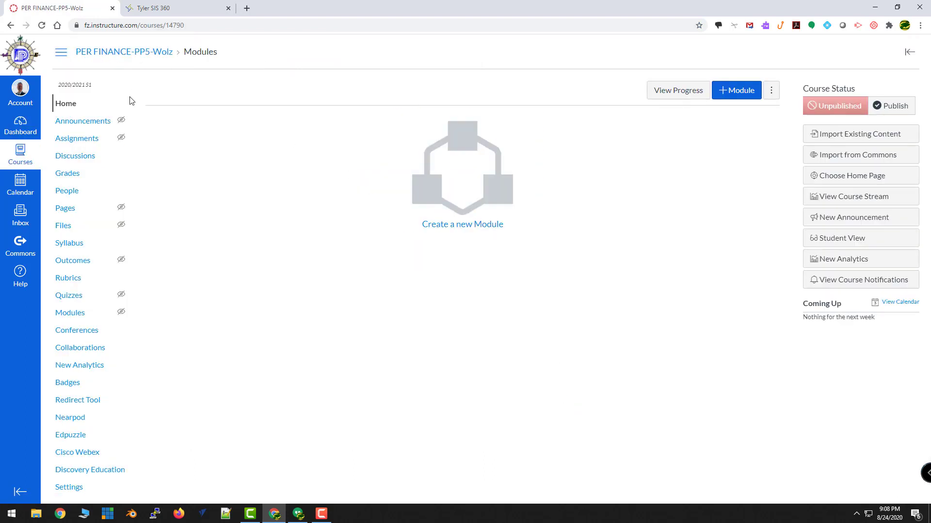
click(70, 487)
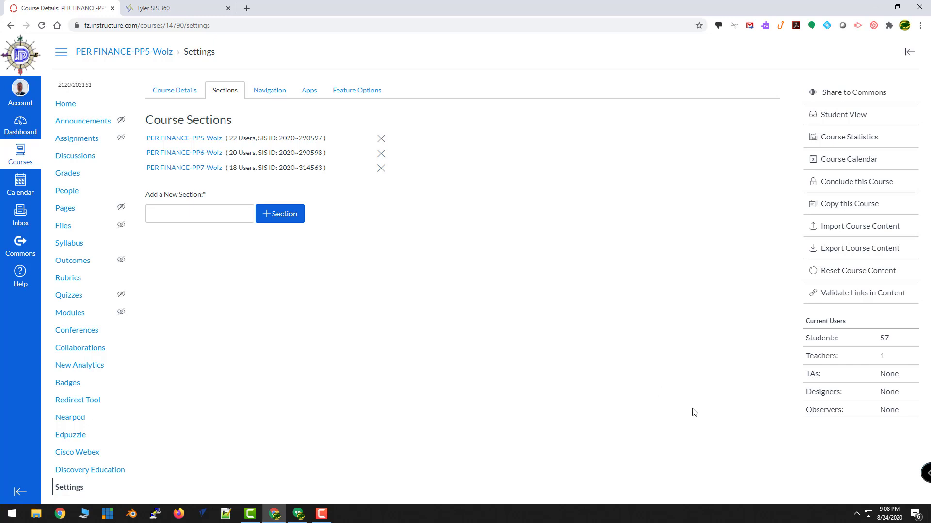
- Start an assignment named 'test', check its section targets in Assign to, then cancel it
click(70, 140)
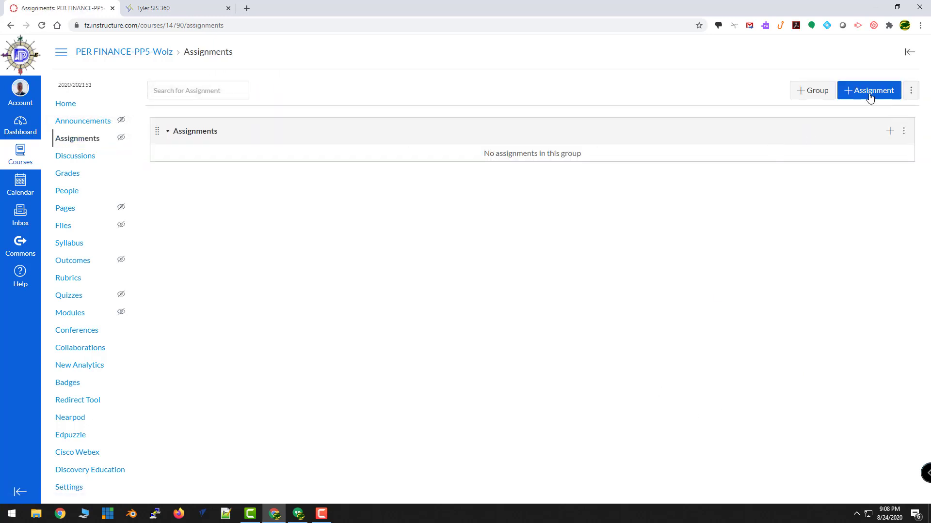
click(873, 91)
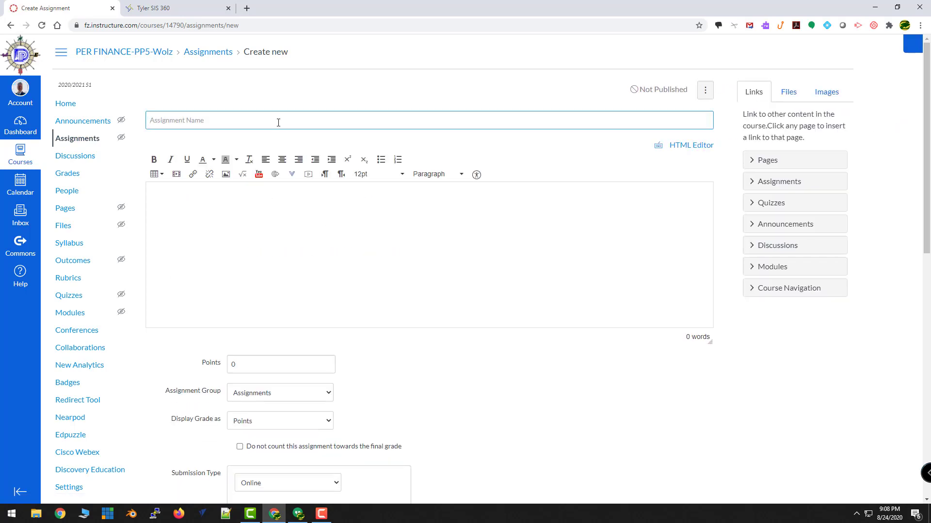
text(test2)
scroll(301, 239, down, 10)
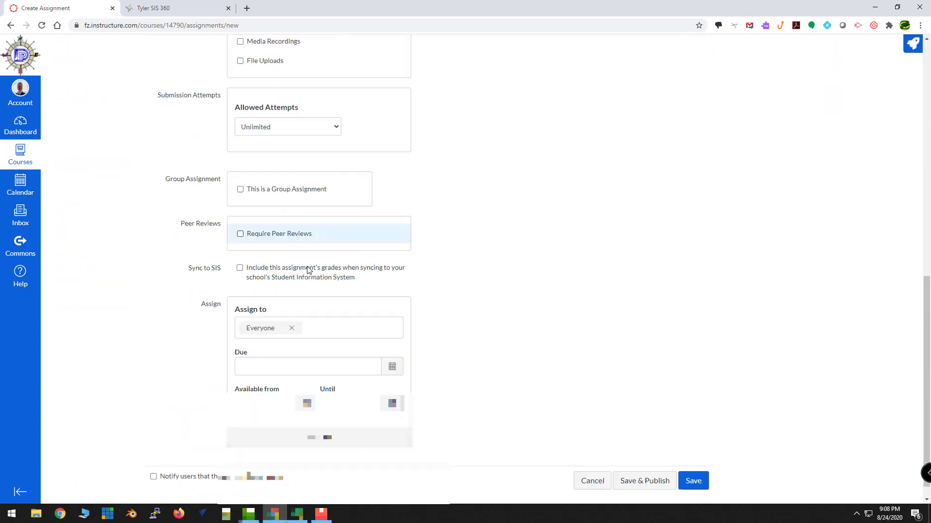
click(345, 320)
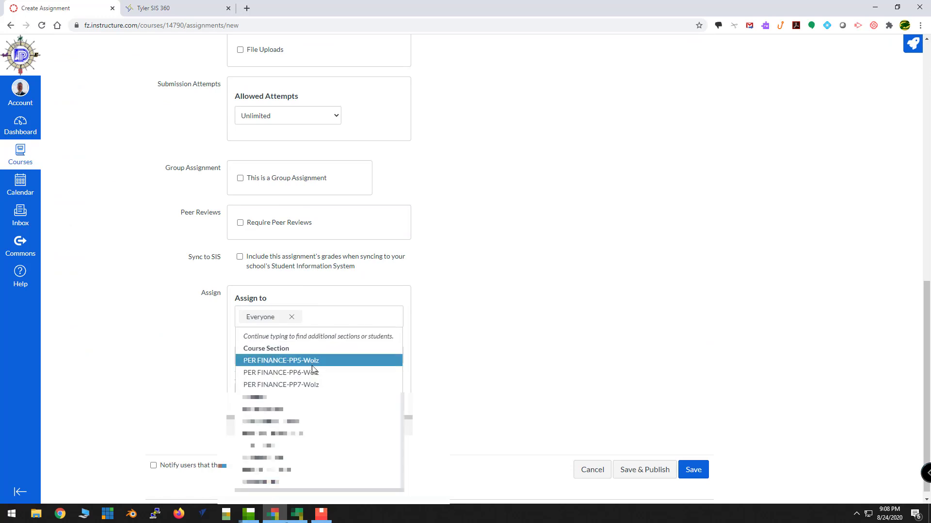
click(502, 375)
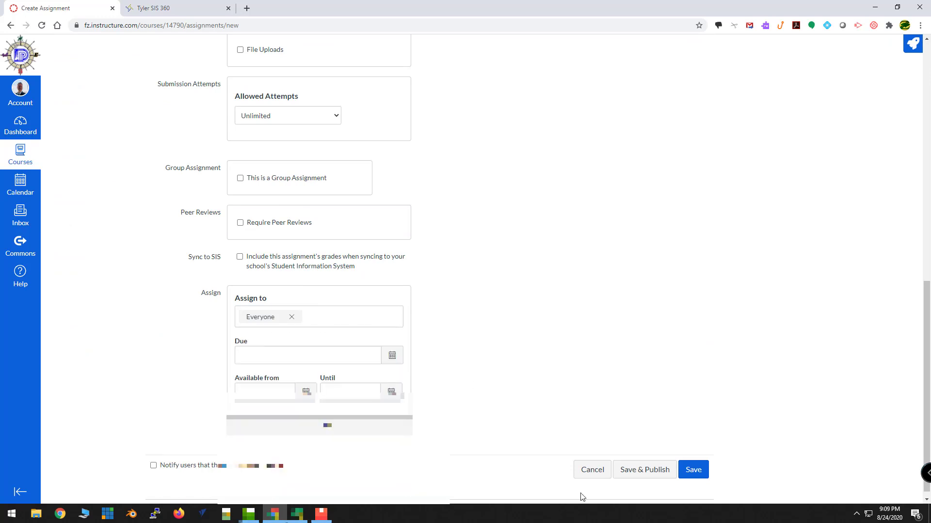
click(584, 471)
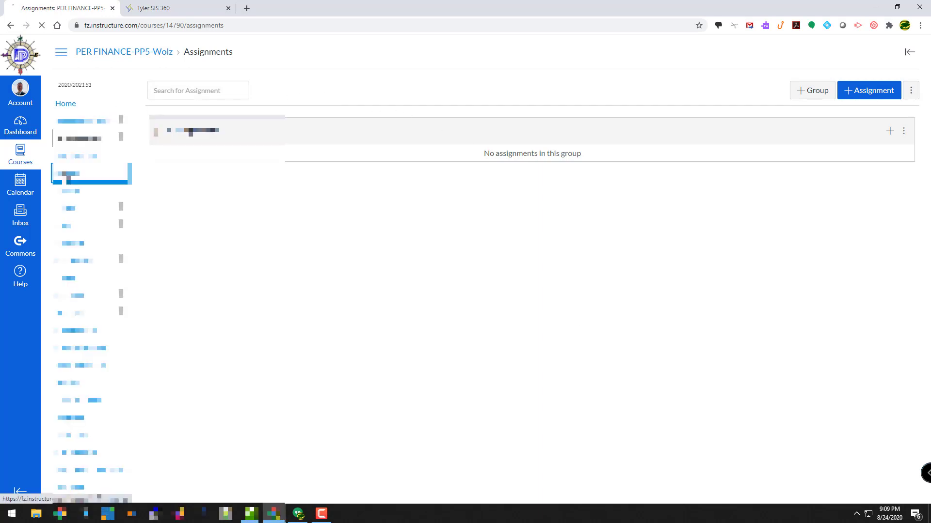
- Enable the Sections filter in the course Gradebook through View > Filters
click(68, 174)
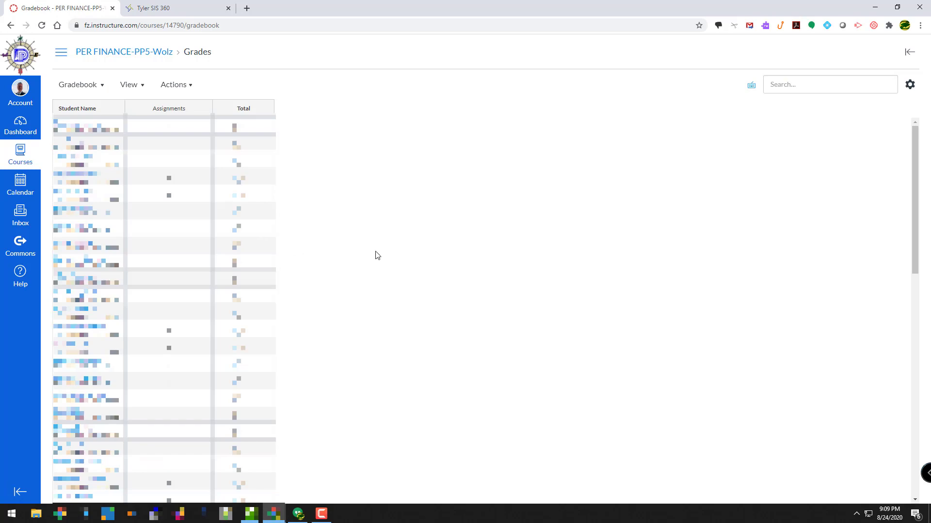
scroll(377, 255, down, 10)
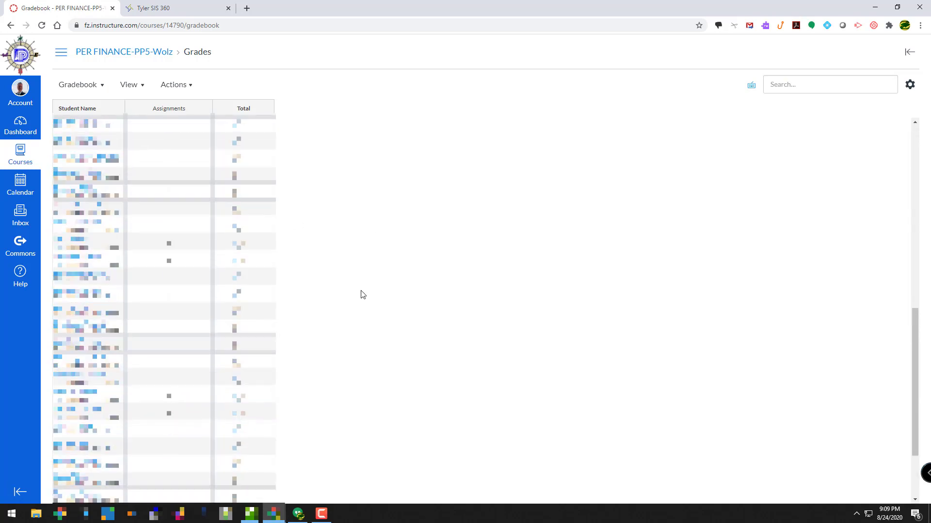
scroll(360, 294, up, 10)
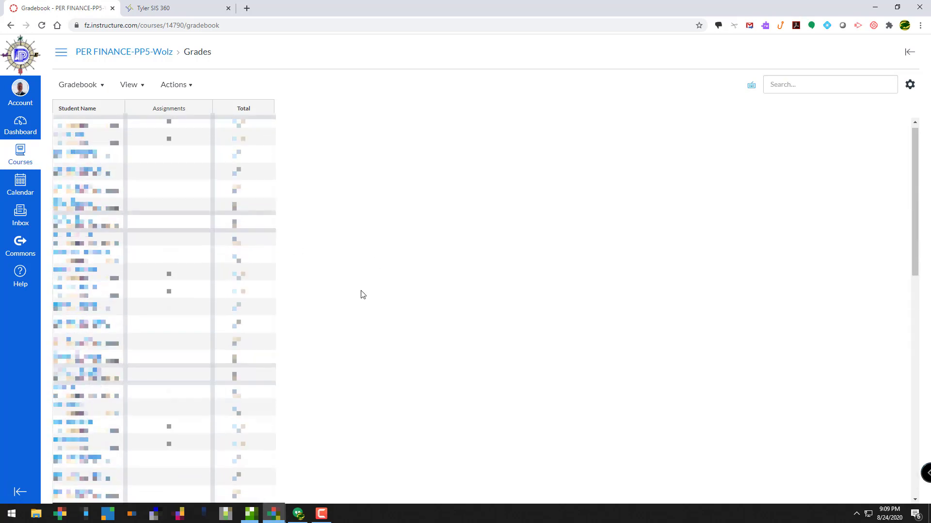
click(142, 88)
mouse_move(119, 133)
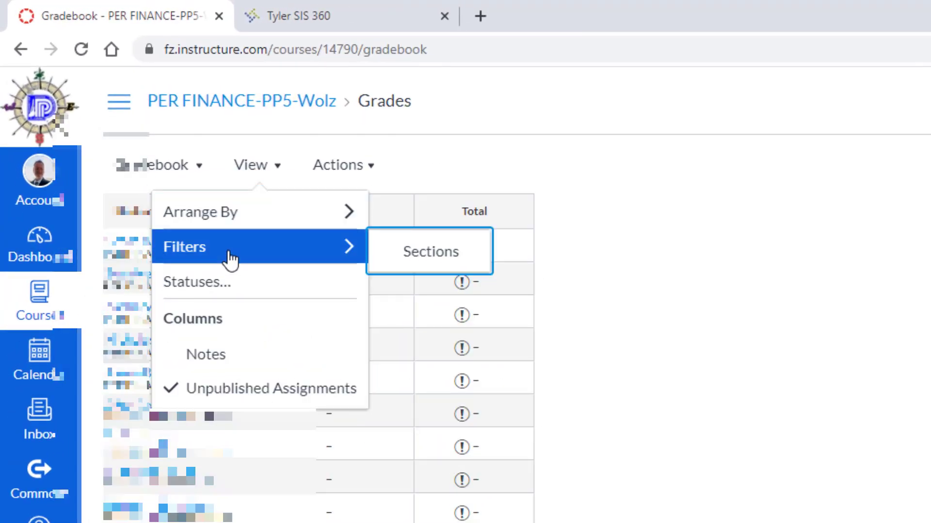
click(481, 254)
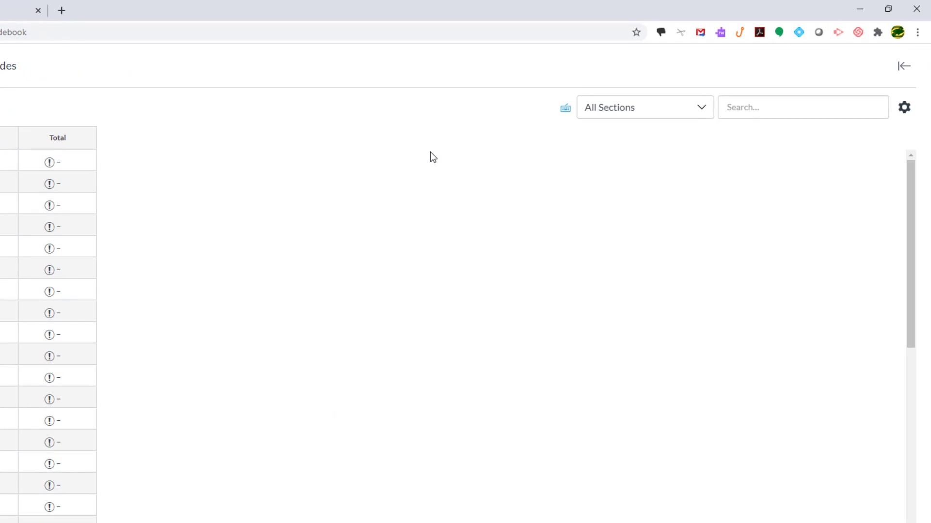
- Filter the gradebook to PP5, then PP6, and finally the PER FINANCE-PP7 section
click(678, 112)
click(673, 156)
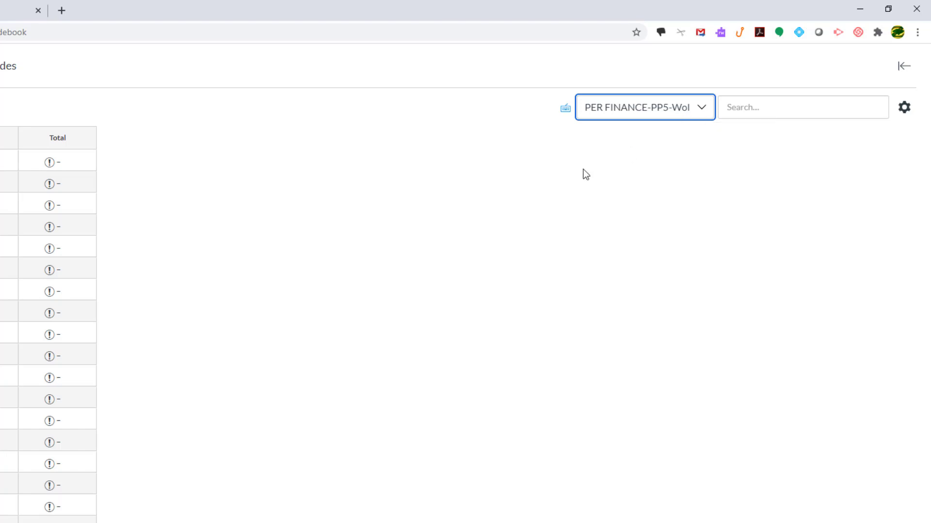
click(652, 112)
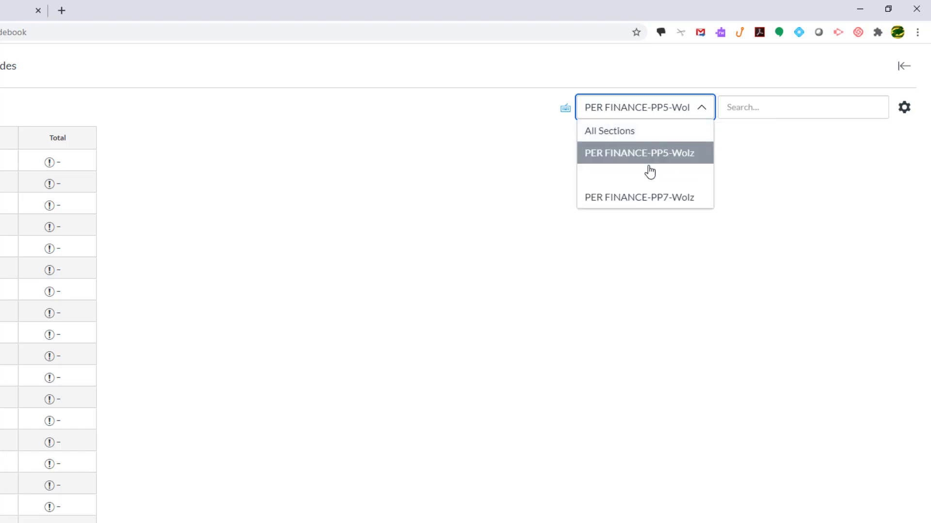
click(648, 174)
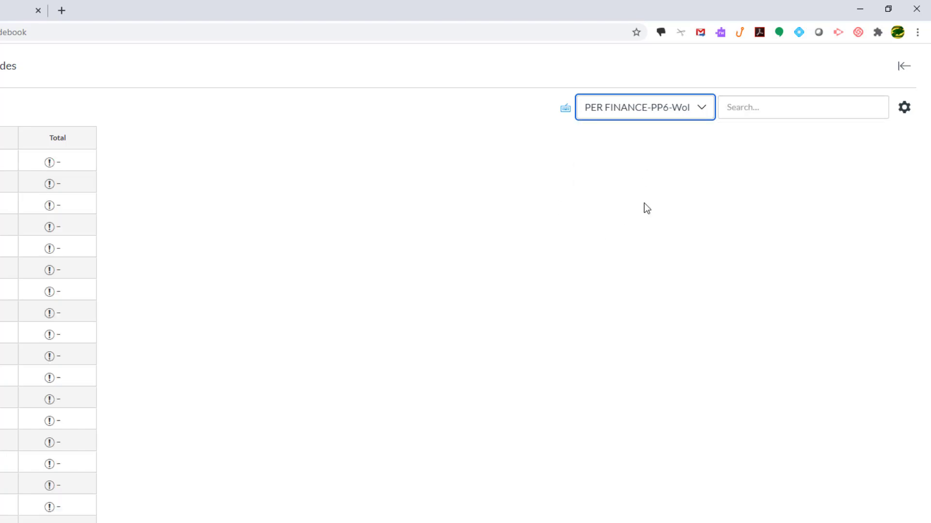
click(657, 116)
click(664, 200)
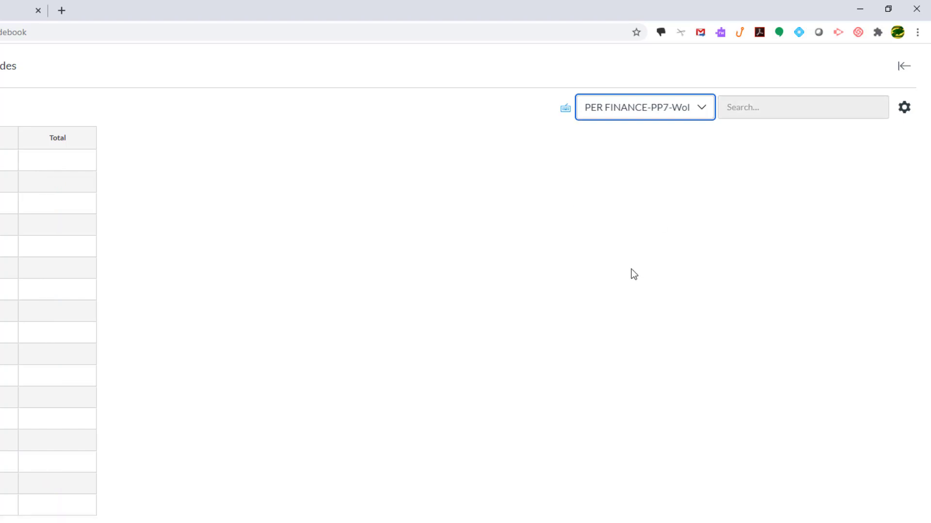